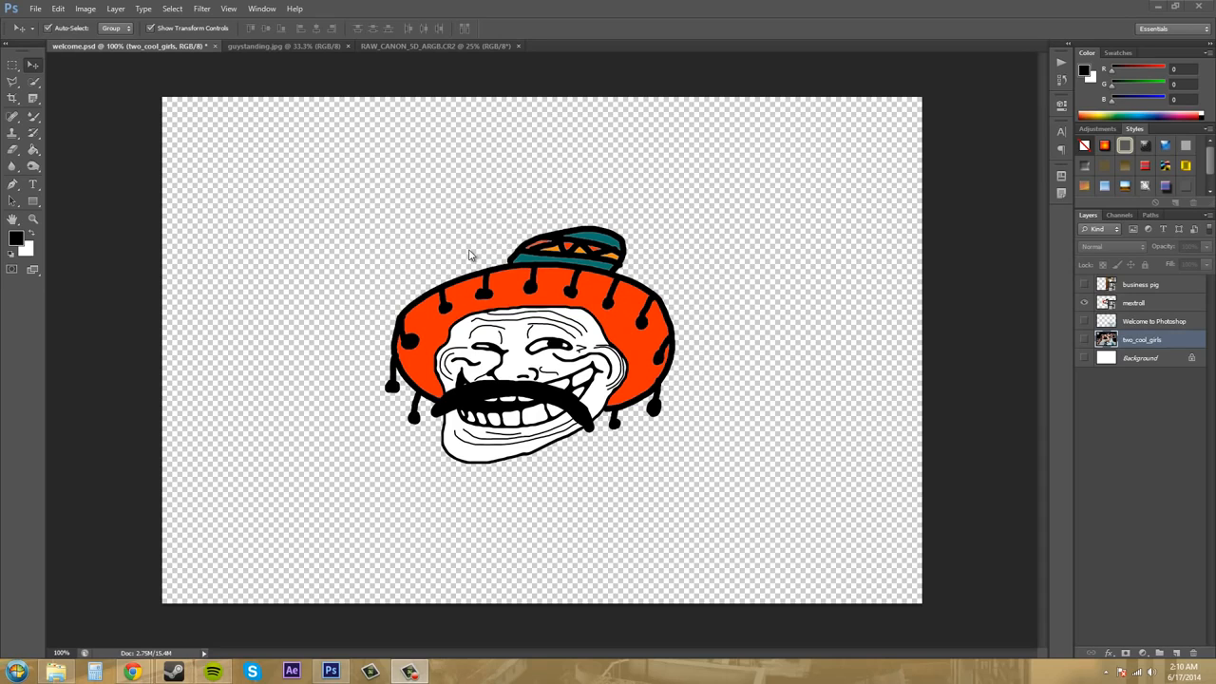
Step: Place the colorscheme2 image from the Images folder into welcome.psd at its default size
{"action": "left_click", "coordinate": [34, 10]}
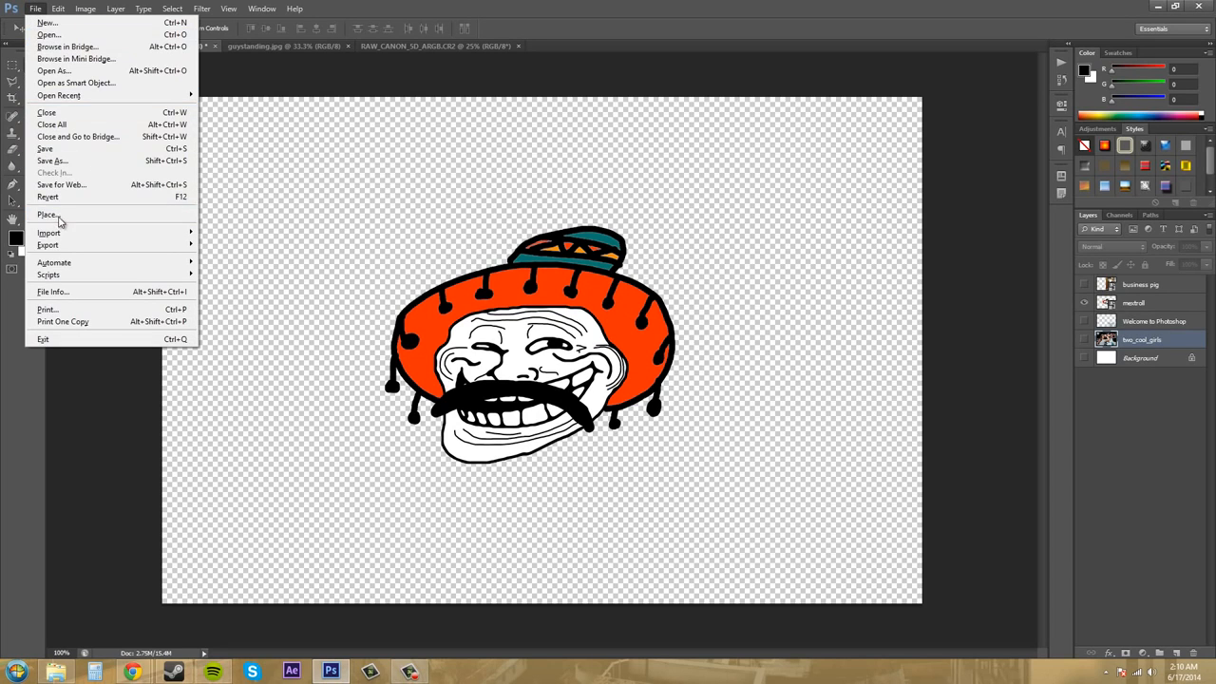
{"action": "left_click", "coordinate": [49, 214]}
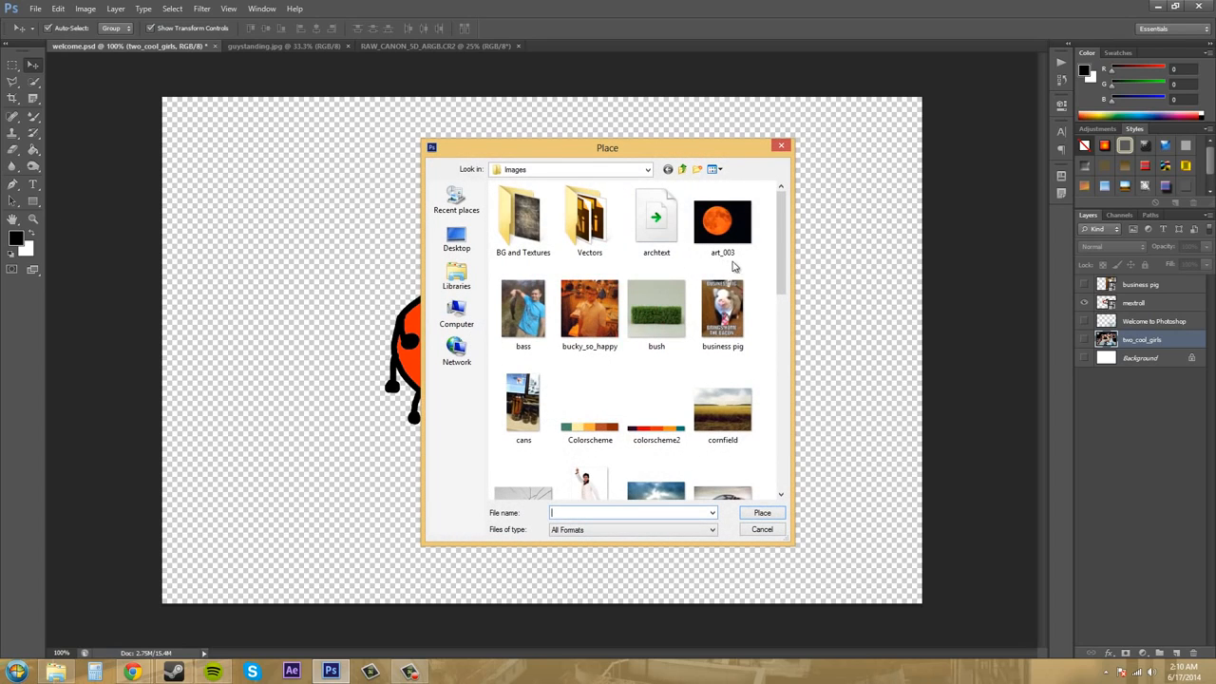
{"action": "left_click_drag", "start_coordinate": [787, 235], "coordinate": [788, 289]}
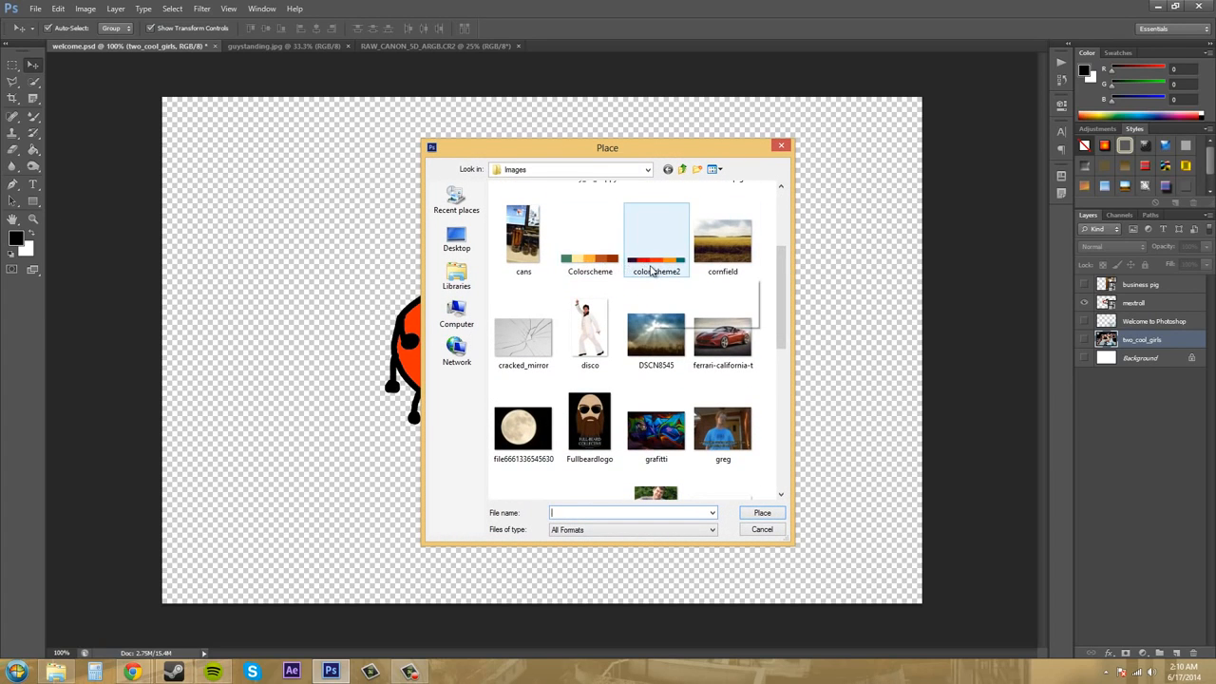
{"action": "left_click", "coordinate": [597, 263]}
{"action": "left_click", "coordinate": [660, 255]}
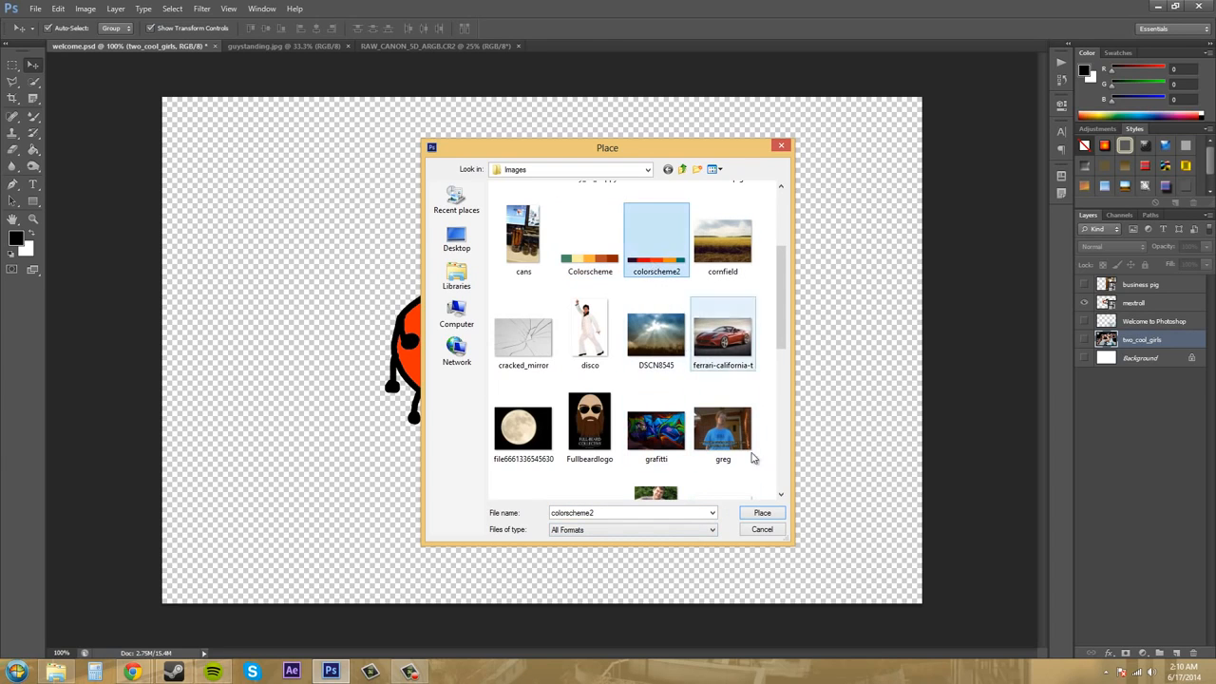
{"action": "left_click", "coordinate": [762, 513]}
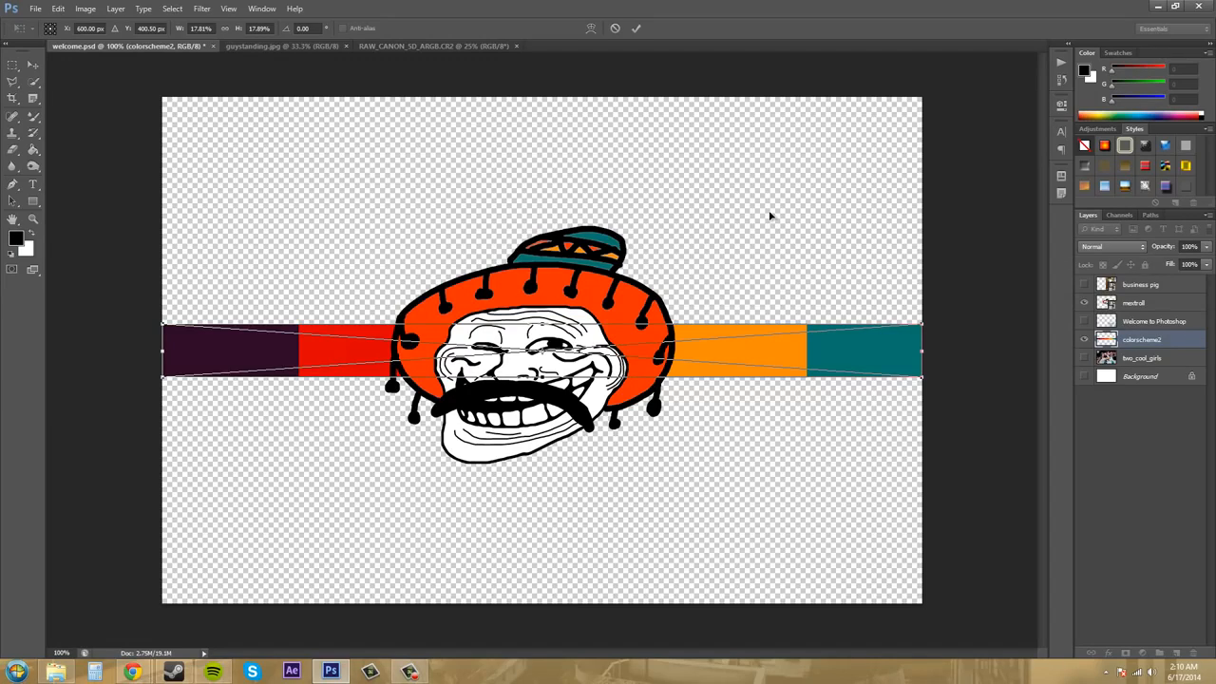
{"action": "key", "text": "Return"}
Step: Move the colorscheme2 strip up to the top of the sombrero, centred at about X 536 px, Y 175 px
{"action": "left_click_drag", "start_coordinate": [811, 360], "coordinate": [771, 217]}
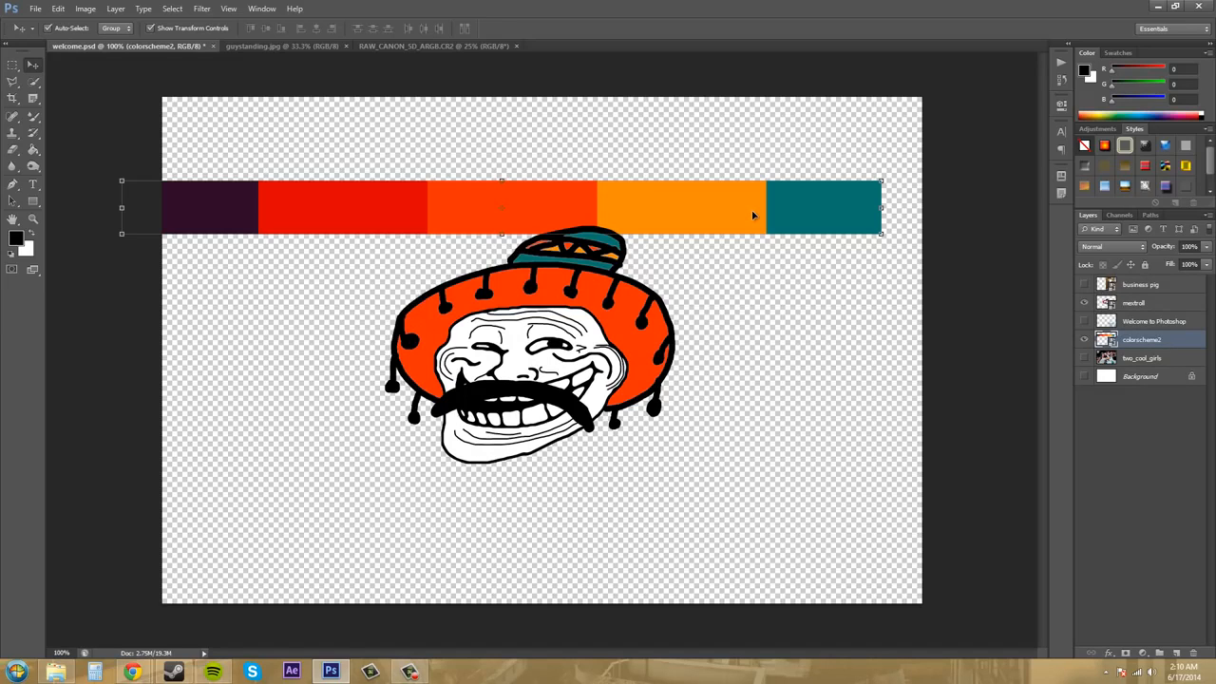
{"action": "left_click", "coordinate": [883, 191]}
{"action": "left_click", "coordinate": [862, 215]}
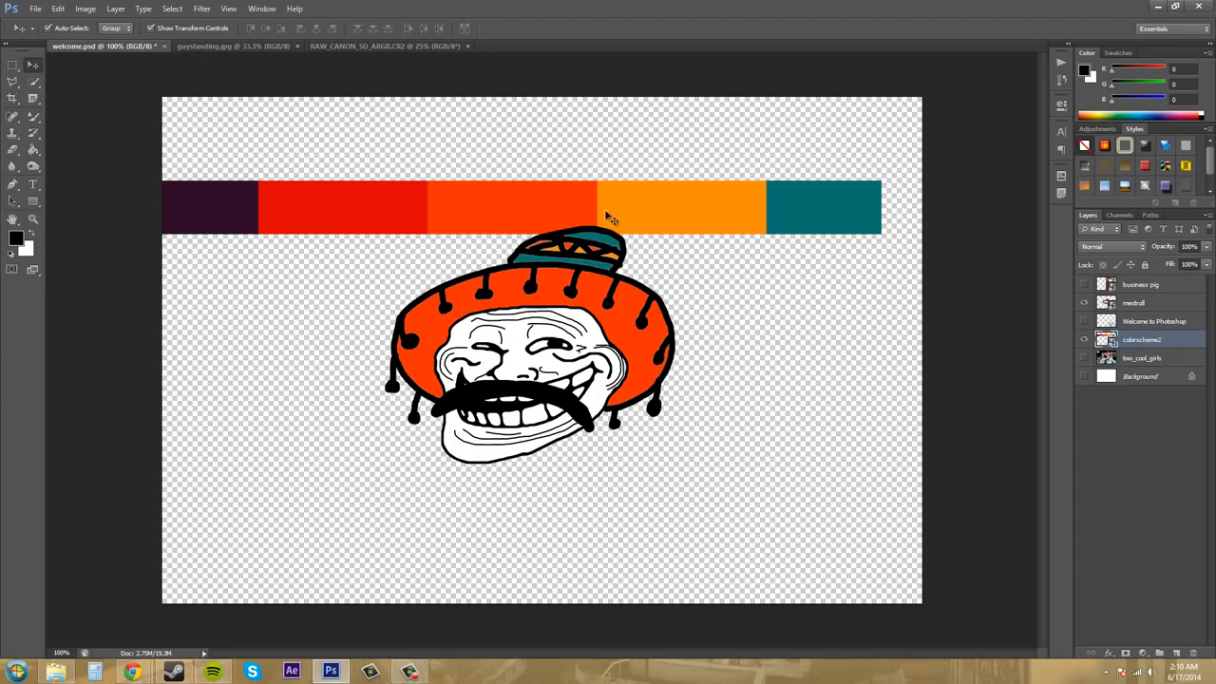
{"action": "left_click", "coordinate": [688, 217]}
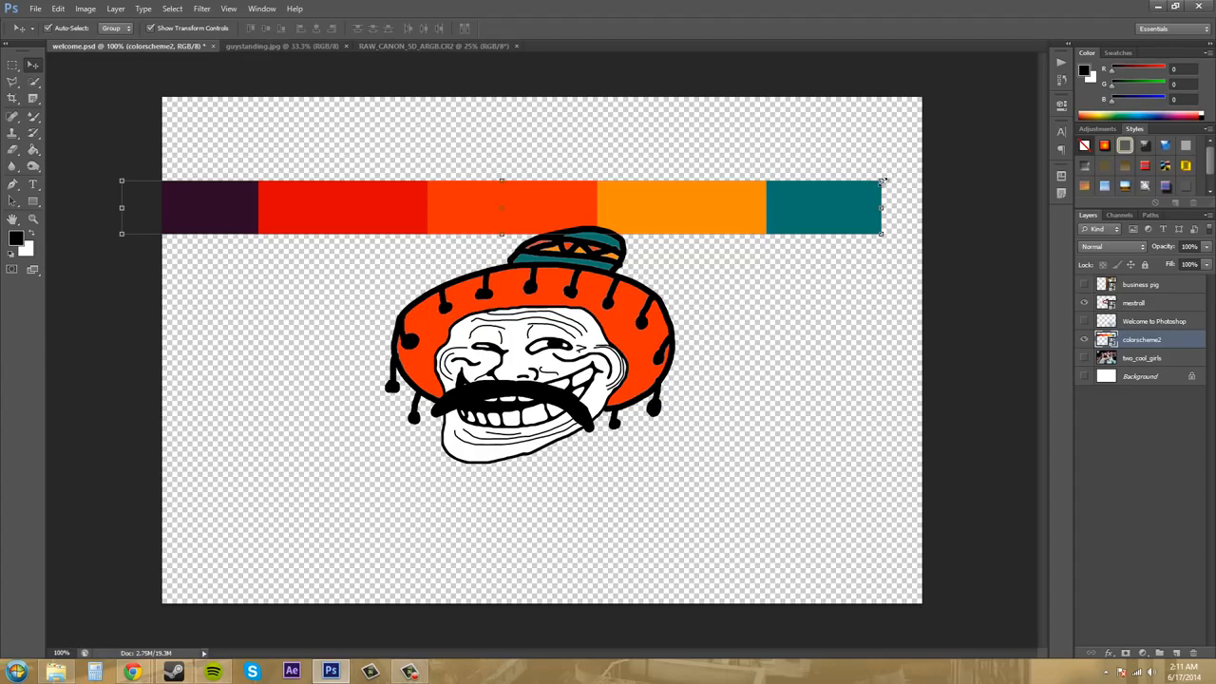
Step: Try to resize the colorscheme2 strip from its lower corner, and undo the resize
{"action": "left_click", "coordinate": [881, 234]}
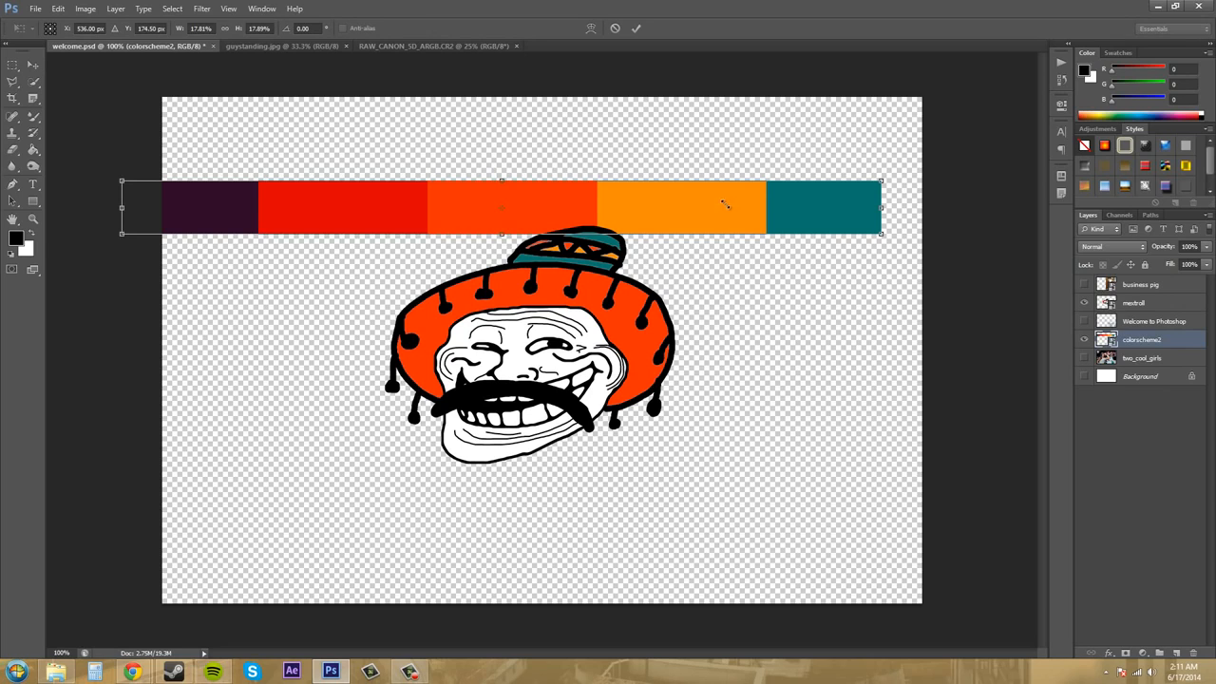
{"action": "left_click_drag", "start_coordinate": [881, 234], "coordinate": [854, 262]}
{"action": "key", "text": "ctrl+z"}
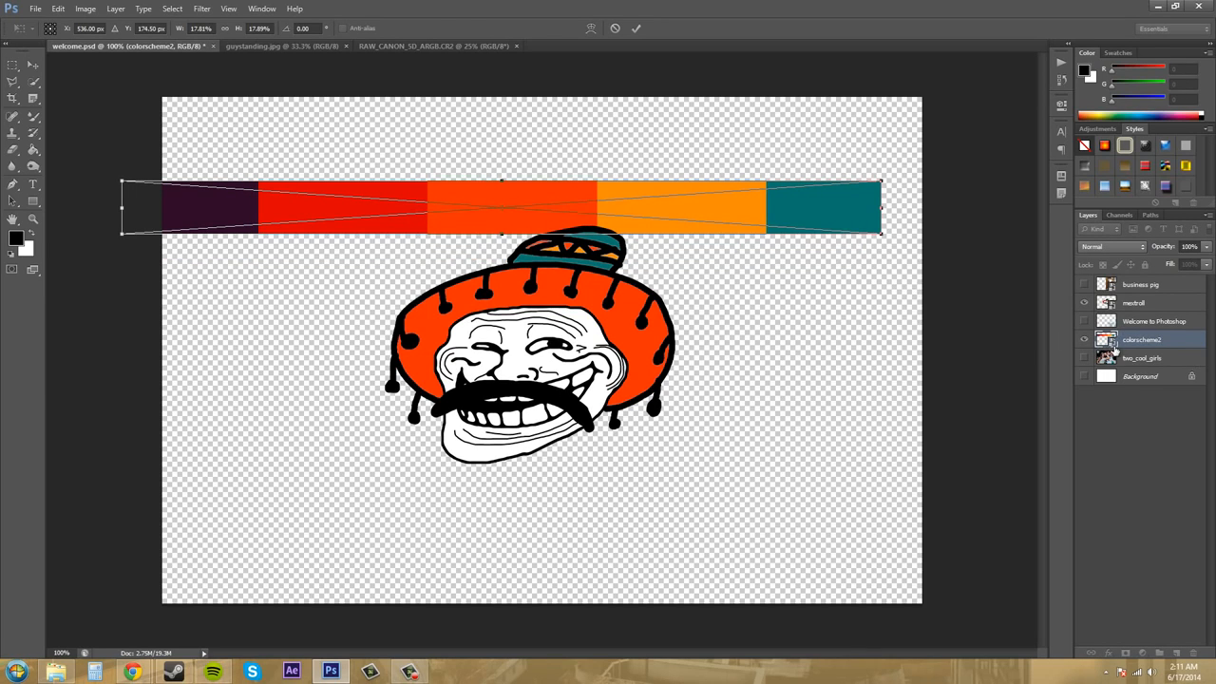
{"action": "key", "text": "Return"}
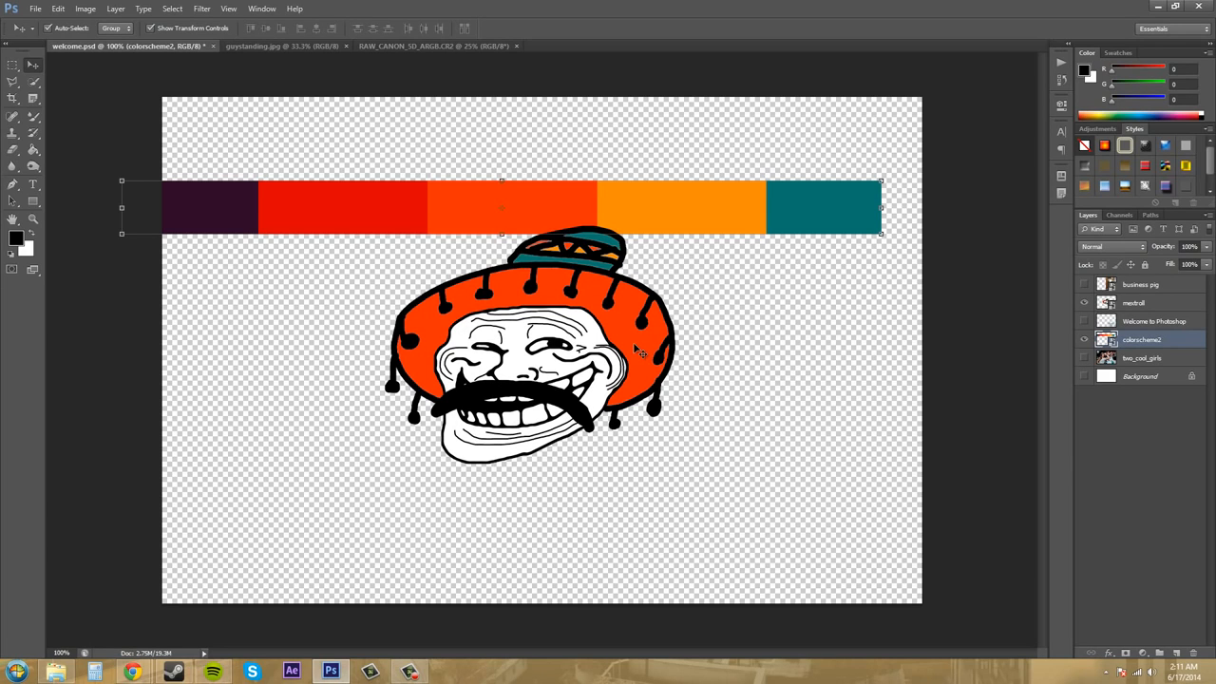
Step: Show the two_cool_girls layer and hide the mextroll and colorscheme2 layers
{"action": "left_click", "coordinate": [1155, 359]}
{"action": "left_click", "coordinate": [1084, 359]}
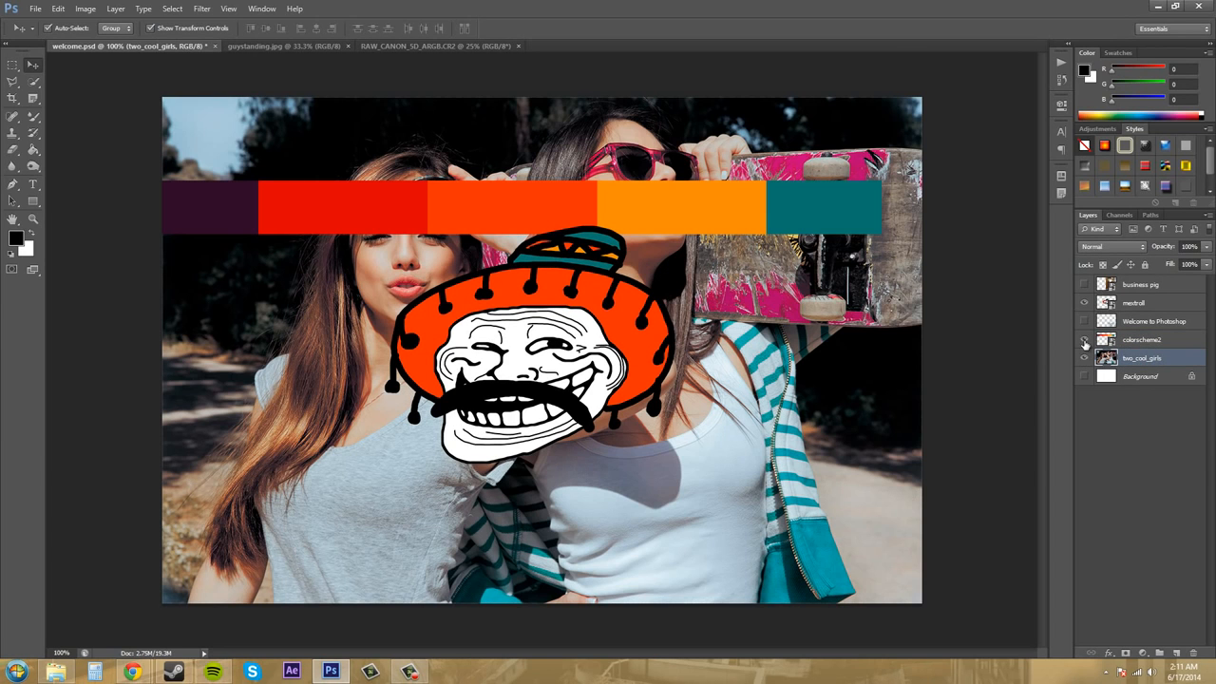
{"action": "left_click", "coordinate": [1084, 302]}
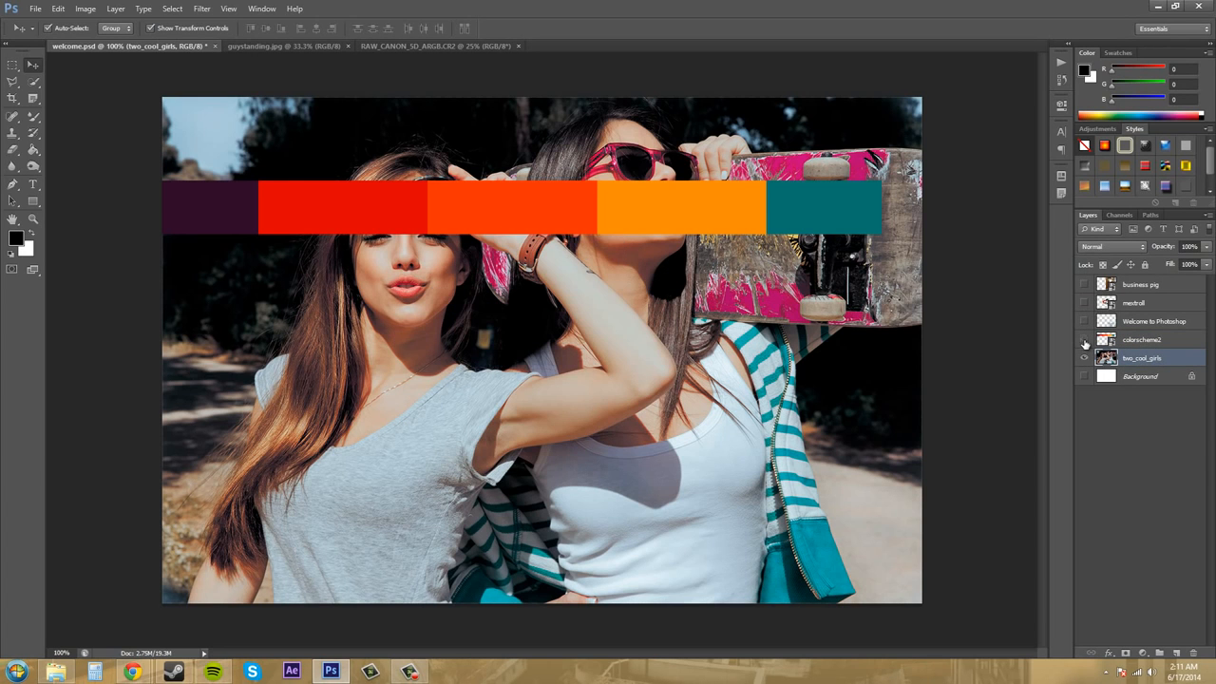
{"action": "left_click", "coordinate": [1084, 340]}
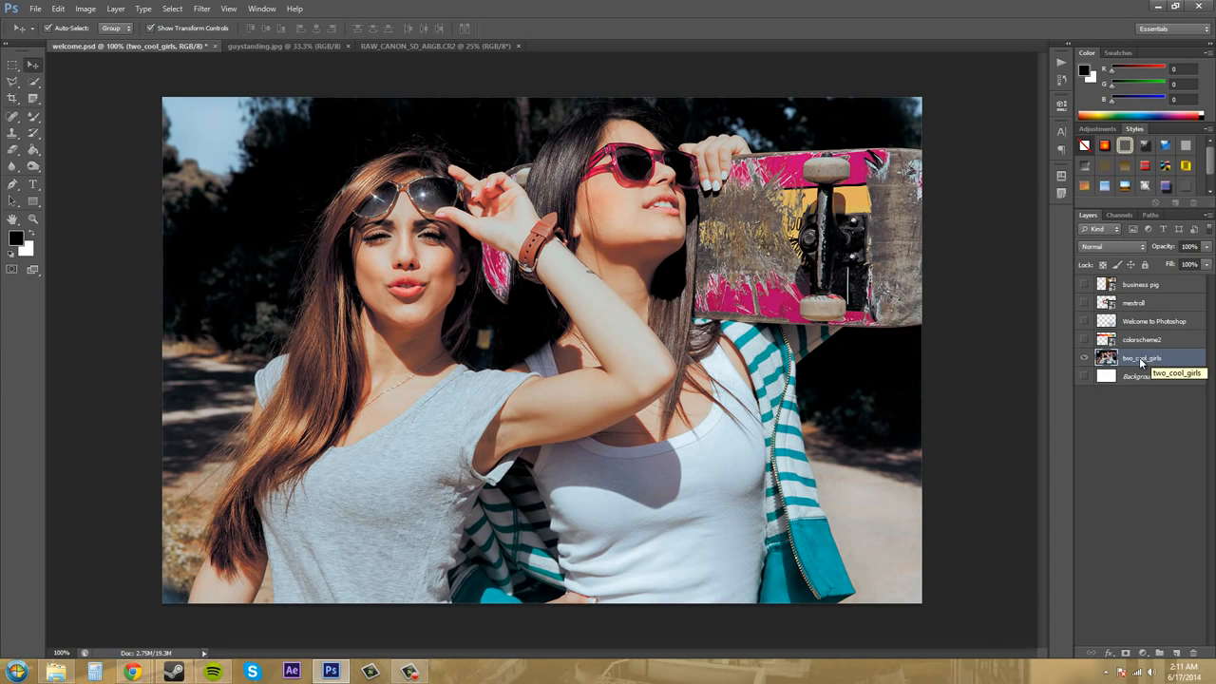
Step: Convert the two_cool_girls layer to a Smart Object
{"action": "right_click", "coordinate": [1141, 363]}
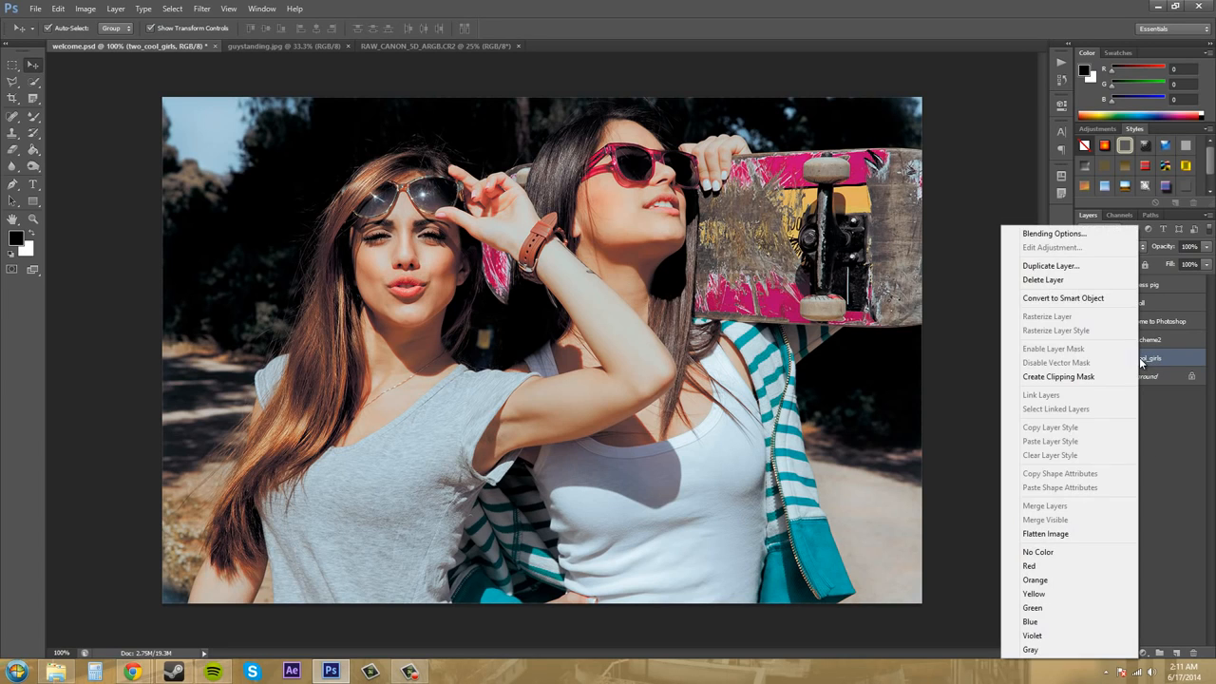
{"action": "left_click", "coordinate": [1062, 298]}
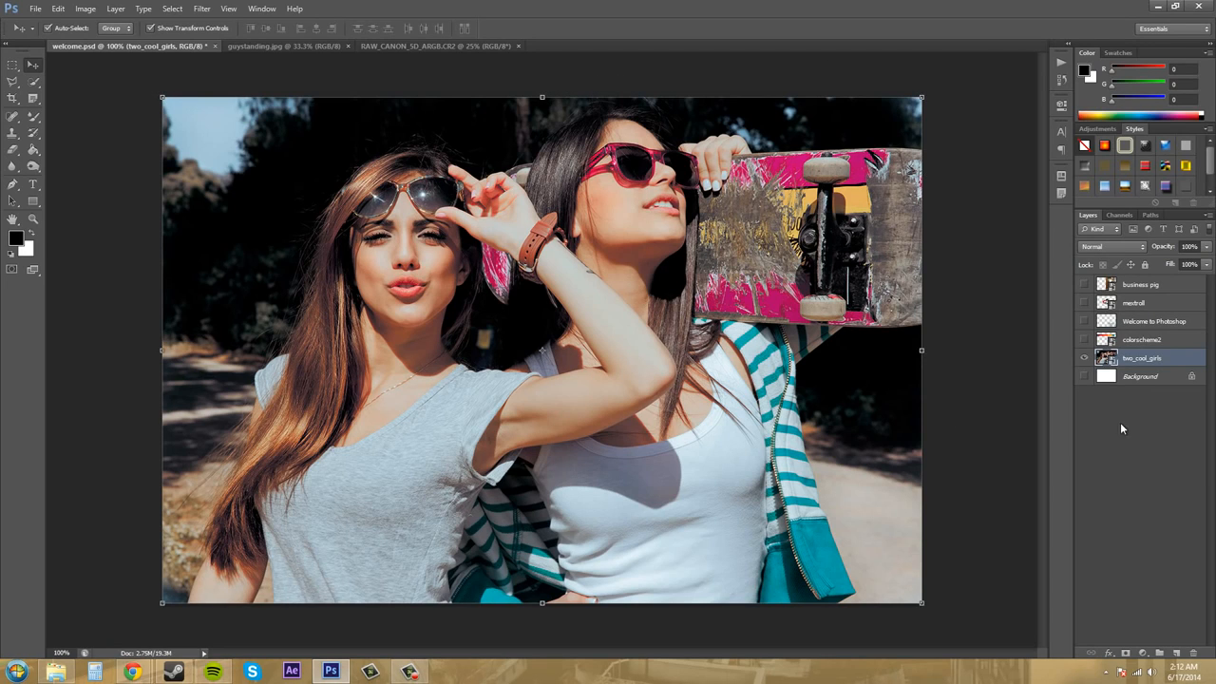
{"action": "left_click", "coordinate": [1207, 218]}
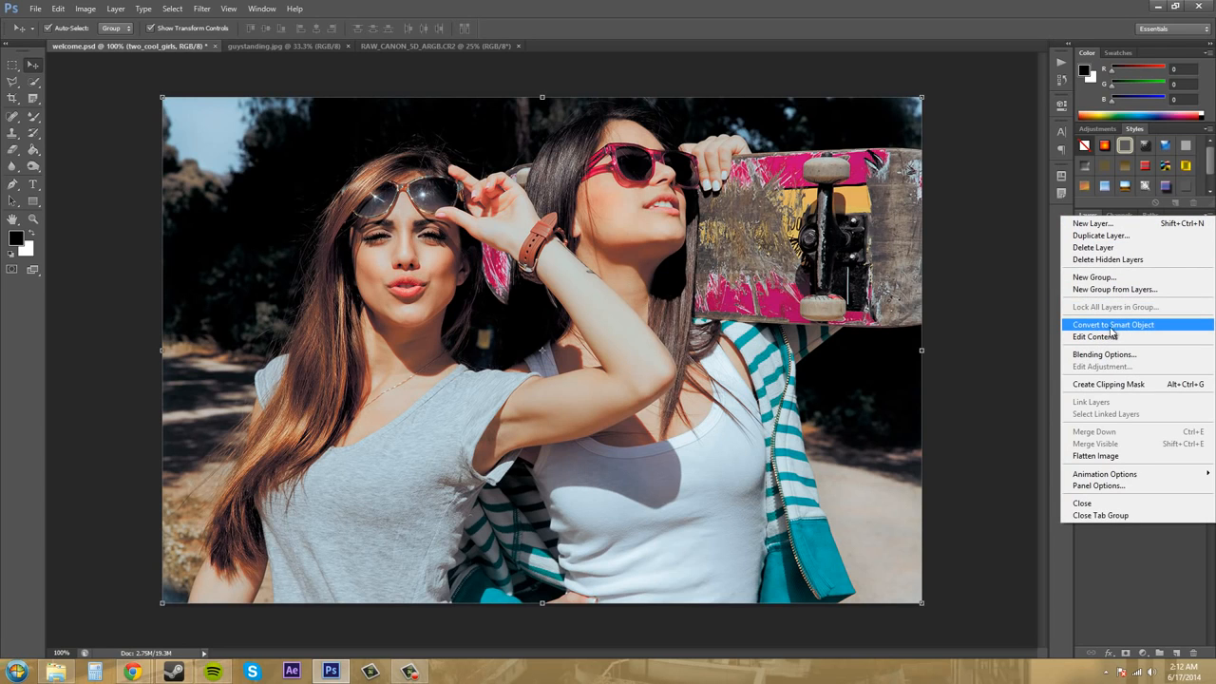
{"action": "left_click", "coordinate": [1147, 586]}
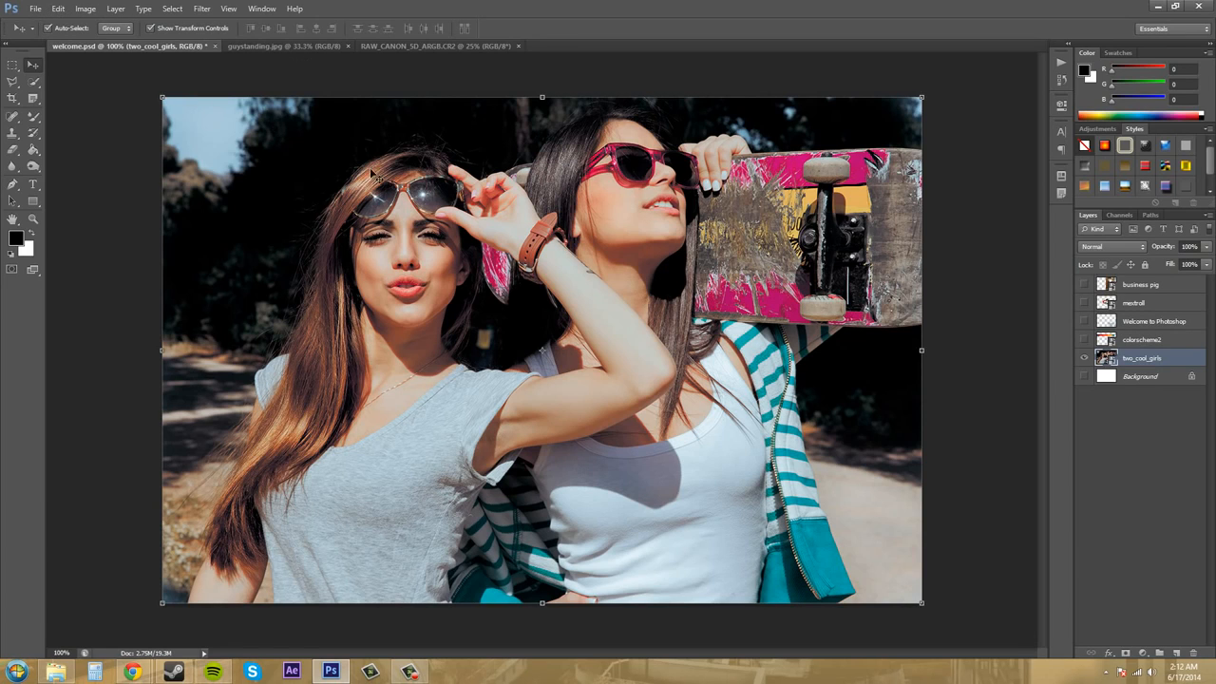
Step: Open the joby image from the Images folder as a Smart Object in its own document
{"action": "left_click", "coordinate": [1127, 342]}
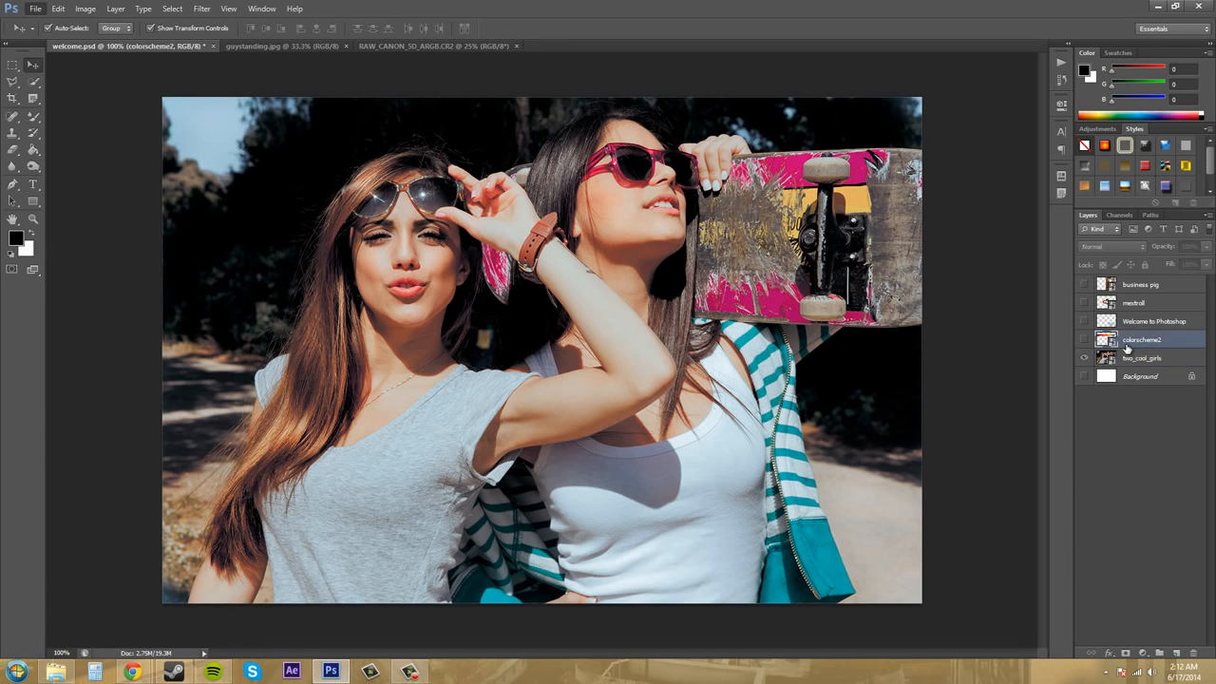
{"action": "left_click", "coordinate": [37, 10]}
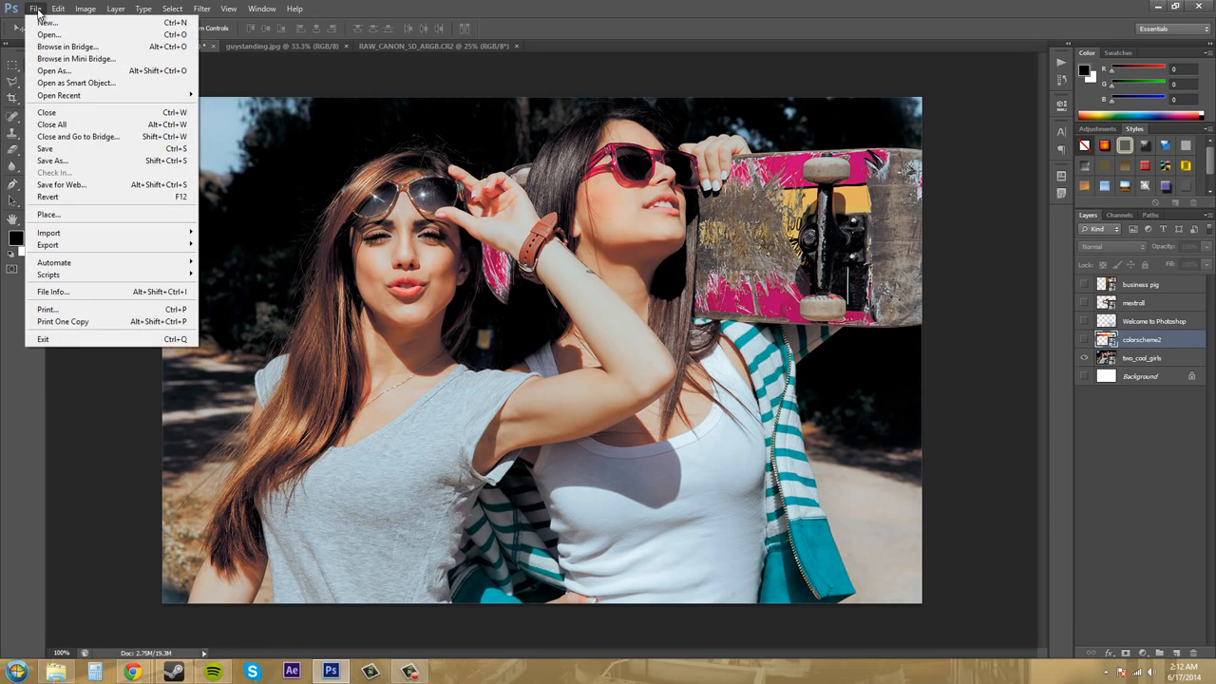
{"action": "left_click", "coordinate": [82, 85]}
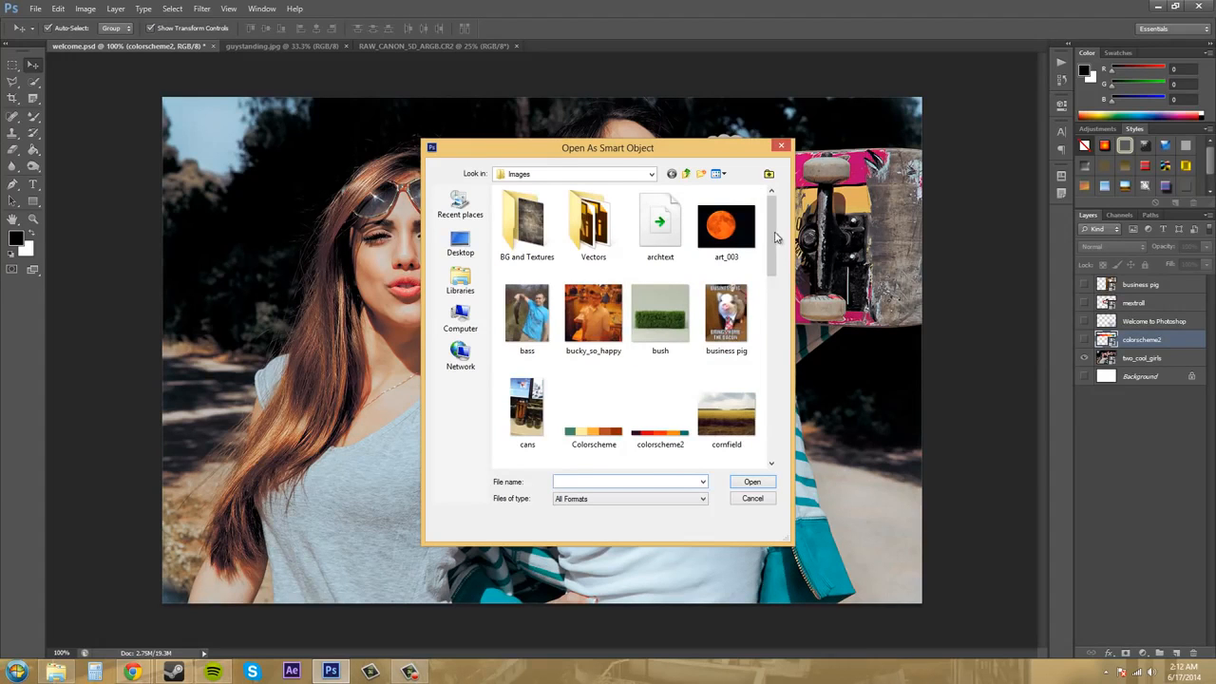
{"action": "left_click_drag", "start_coordinate": [780, 239], "coordinate": [781, 347]}
{"action": "left_click", "coordinate": [675, 301]}
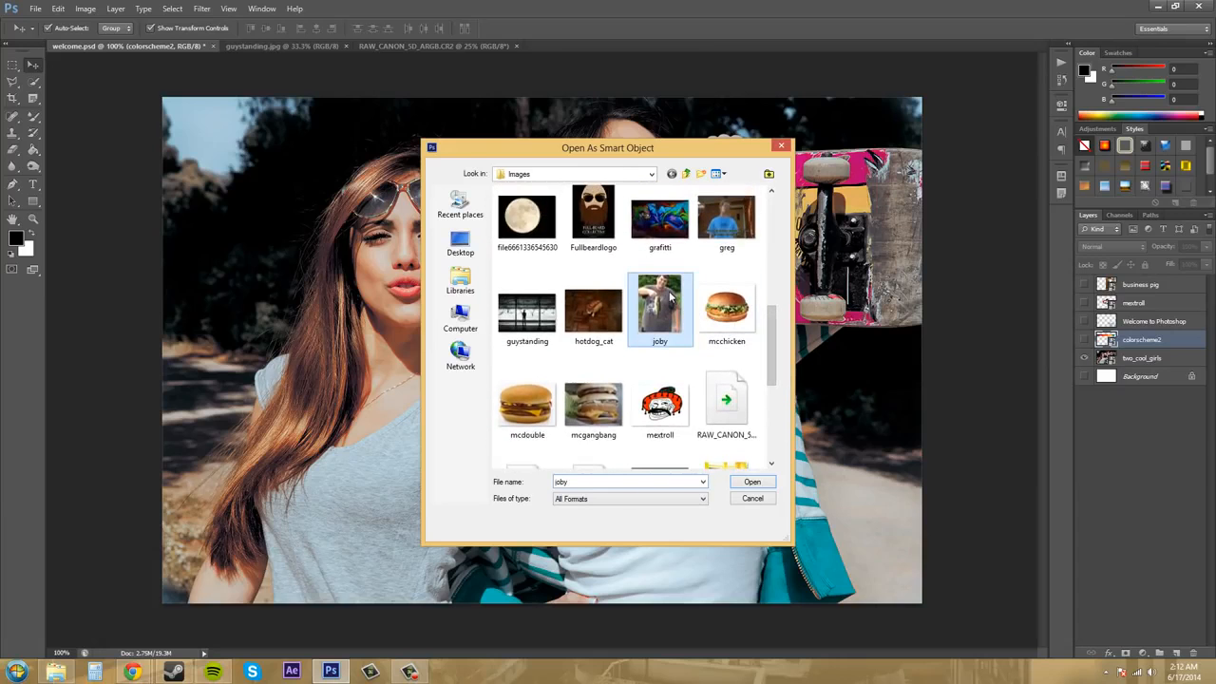
{"action": "left_click", "coordinate": [752, 482]}
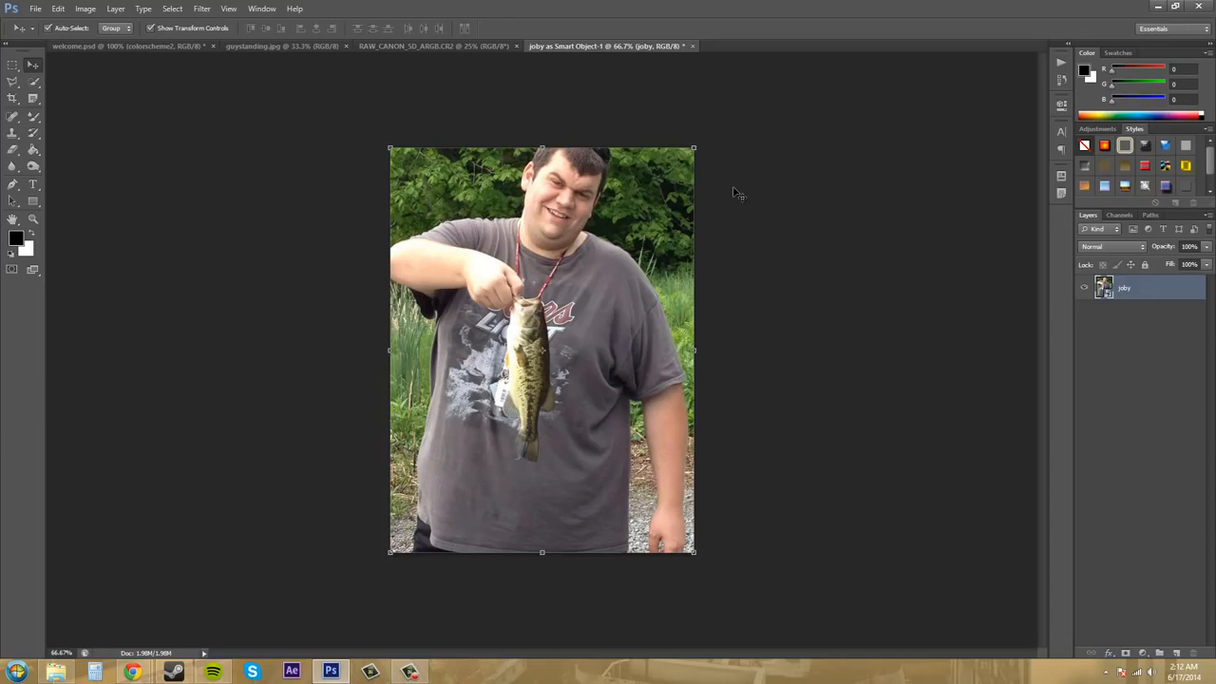
Step: Return to welcome.psd and open the contents of the two_cool_girls Smart Object for editing, leaving the save notice enabled
{"action": "left_click", "coordinate": [171, 50]}
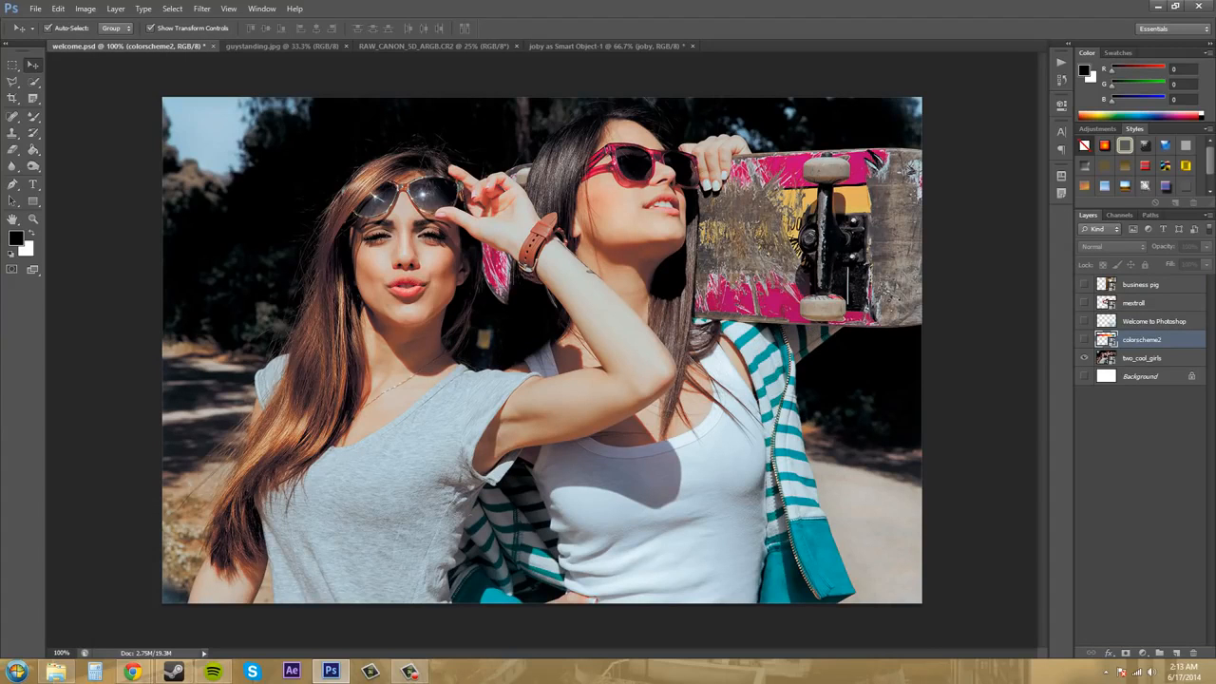
{"action": "left_click", "coordinate": [904, 436]}
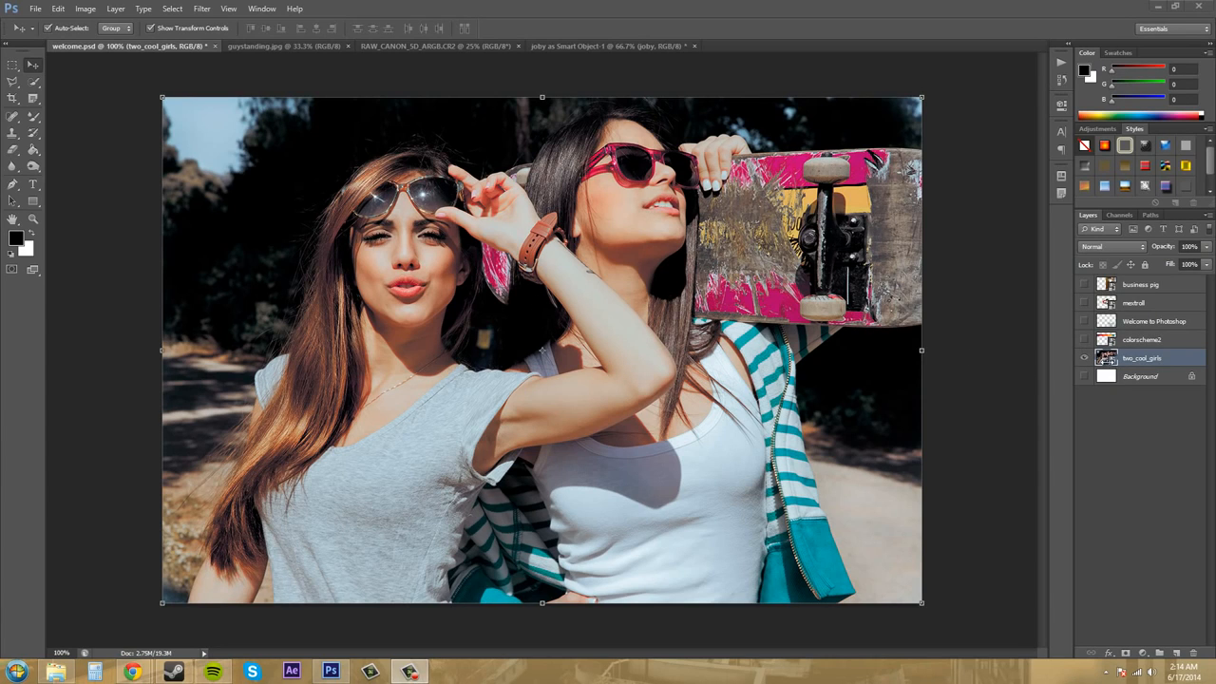
{"action": "left_click", "coordinate": [1117, 405]}
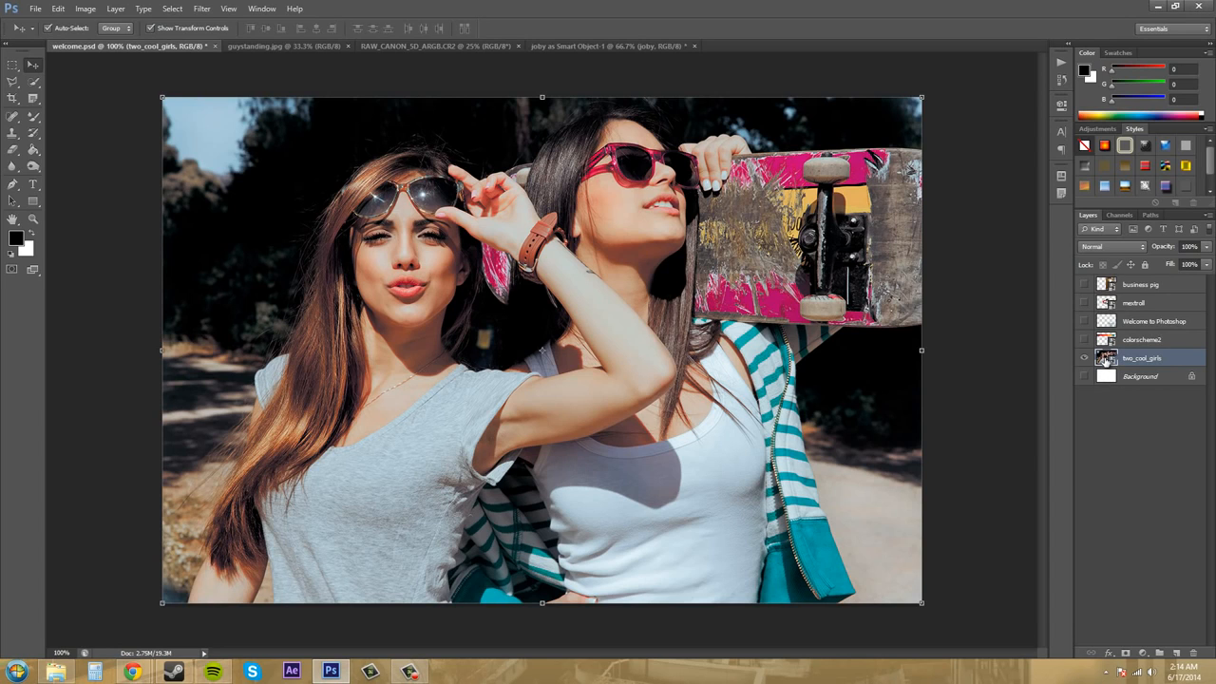
{"action": "double_click", "coordinate": [1105, 360]}
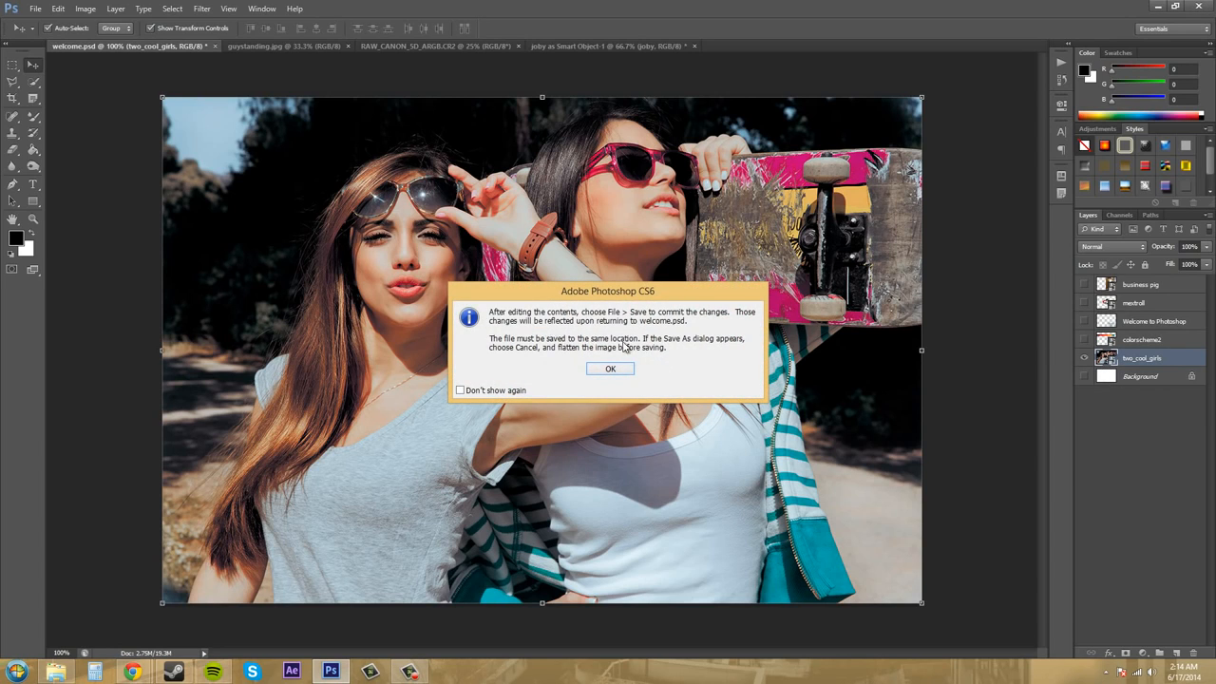
{"action": "left_click", "coordinate": [461, 391]}
{"action": "left_click", "coordinate": [461, 391]}
{"action": "left_click", "coordinate": [606, 373]}
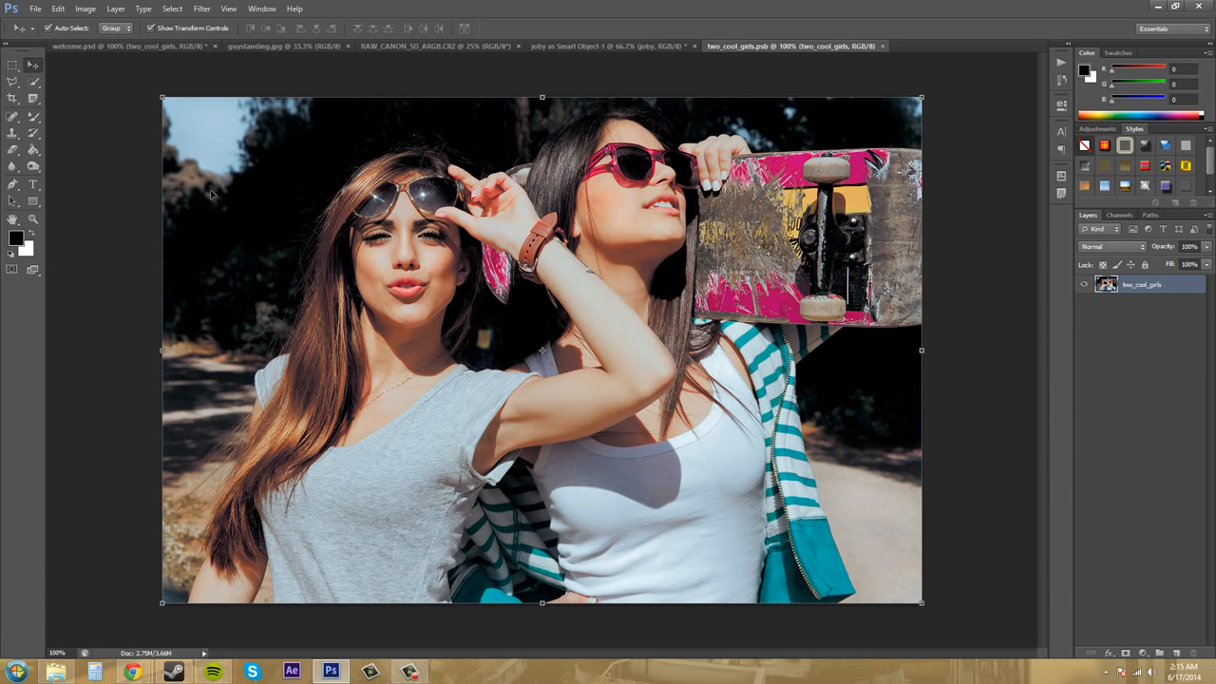
Step: Crop the two_cool_girls contents to the face and raised arm of the woman in the grey shirt, with the photo rotated slightly clockwise
{"action": "left_click", "coordinate": [12, 97]}
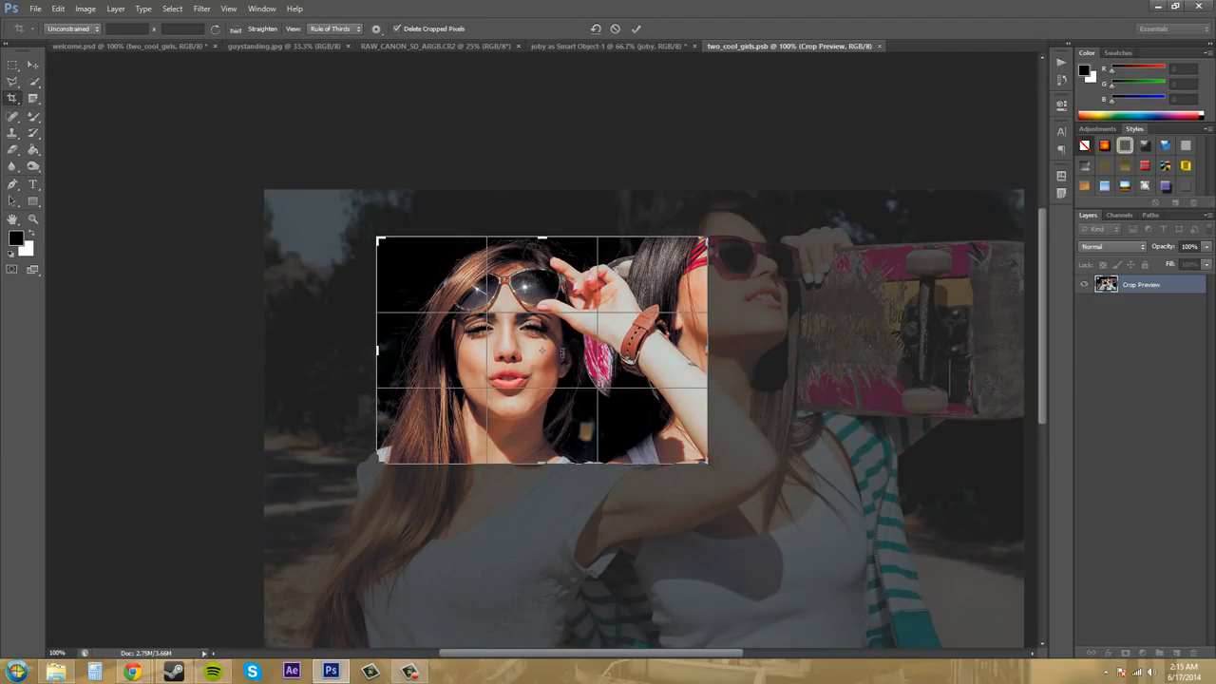
{"action": "mouse_move", "coordinate": [568, 345]}
{"action": "left_mouse_down"}
{"action": "mouse_move", "coordinate": [576, 334]}
{"action": "mouse_move", "coordinate": [589, 352]}
{"action": "left_mouse_up"}
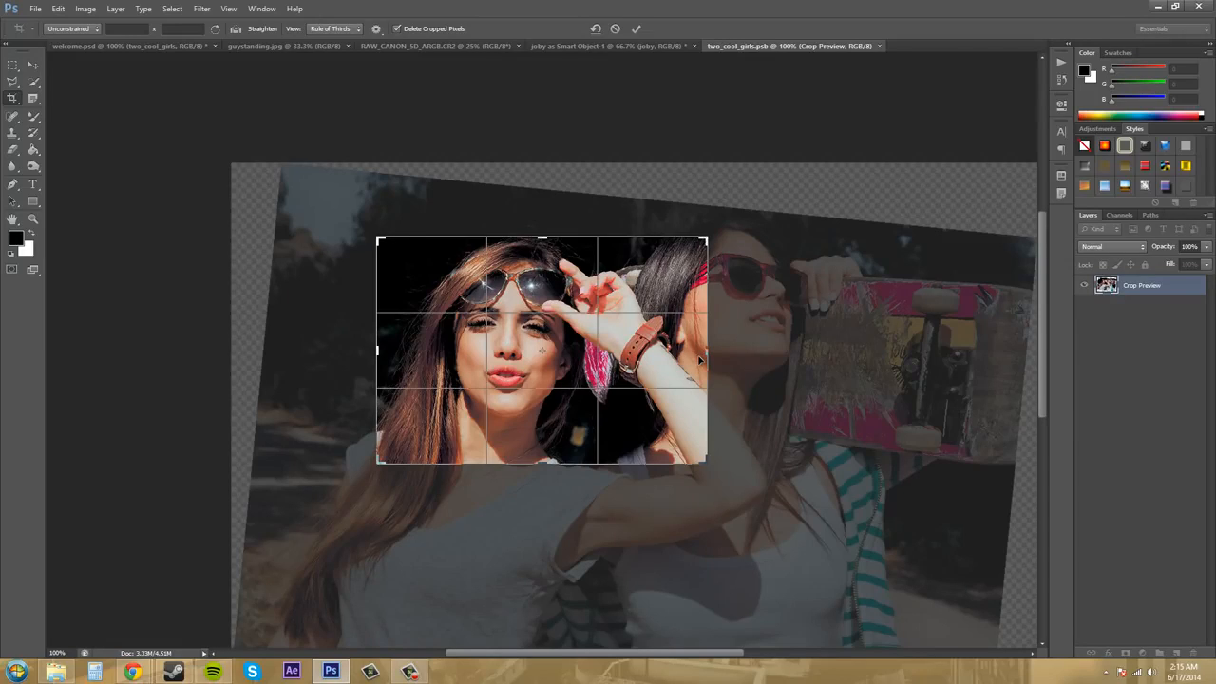
{"action": "key", "text": "Return"}
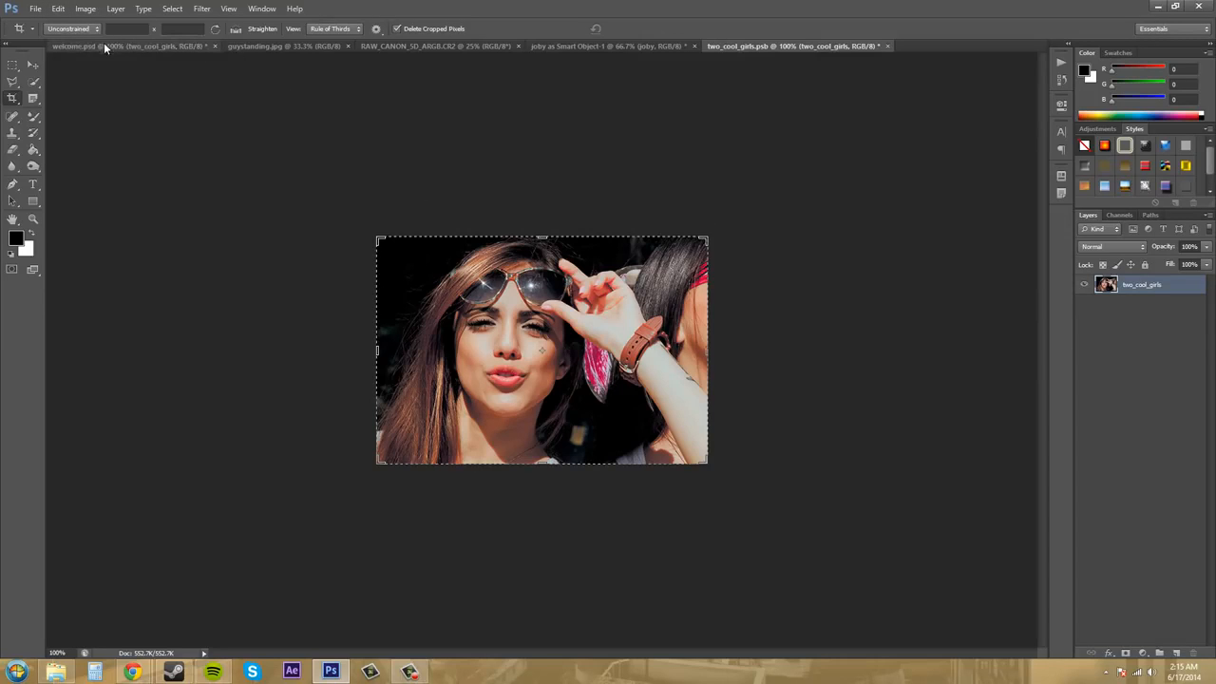
{"action": "key", "text": "F10"}
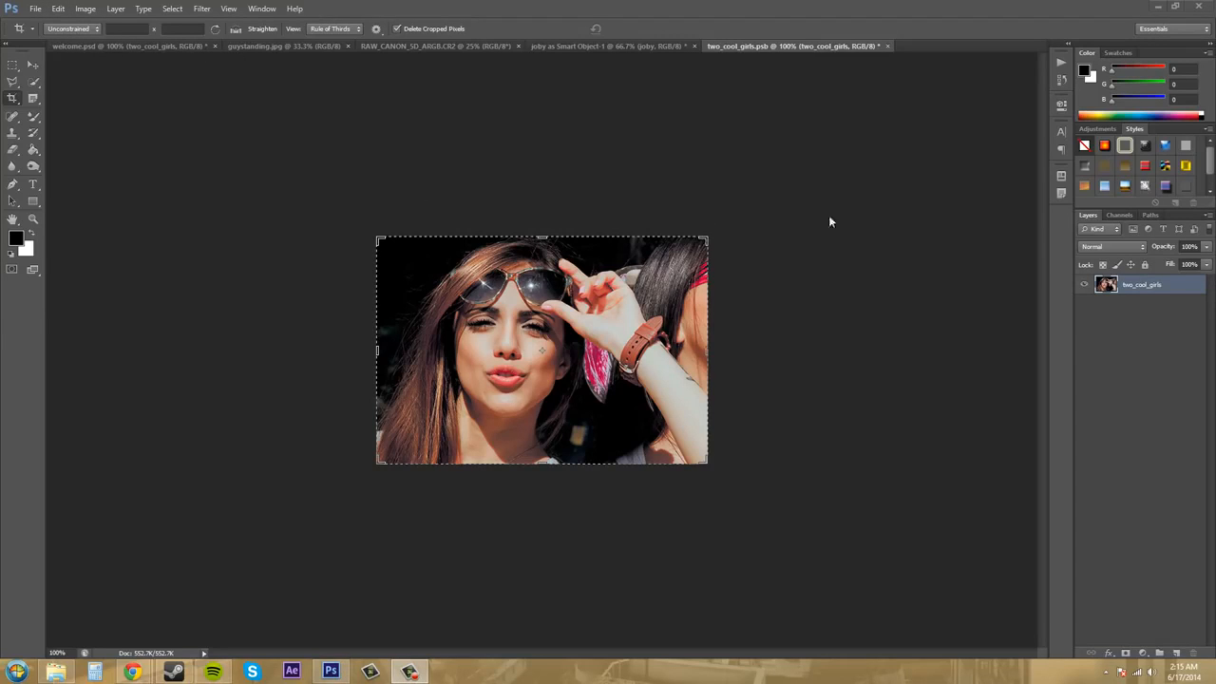
Step: Save the cropped two_cool_girls.psb and return to welcome.psd to see the updated Smart Object
{"action": "left_click", "coordinate": [36, 10]}
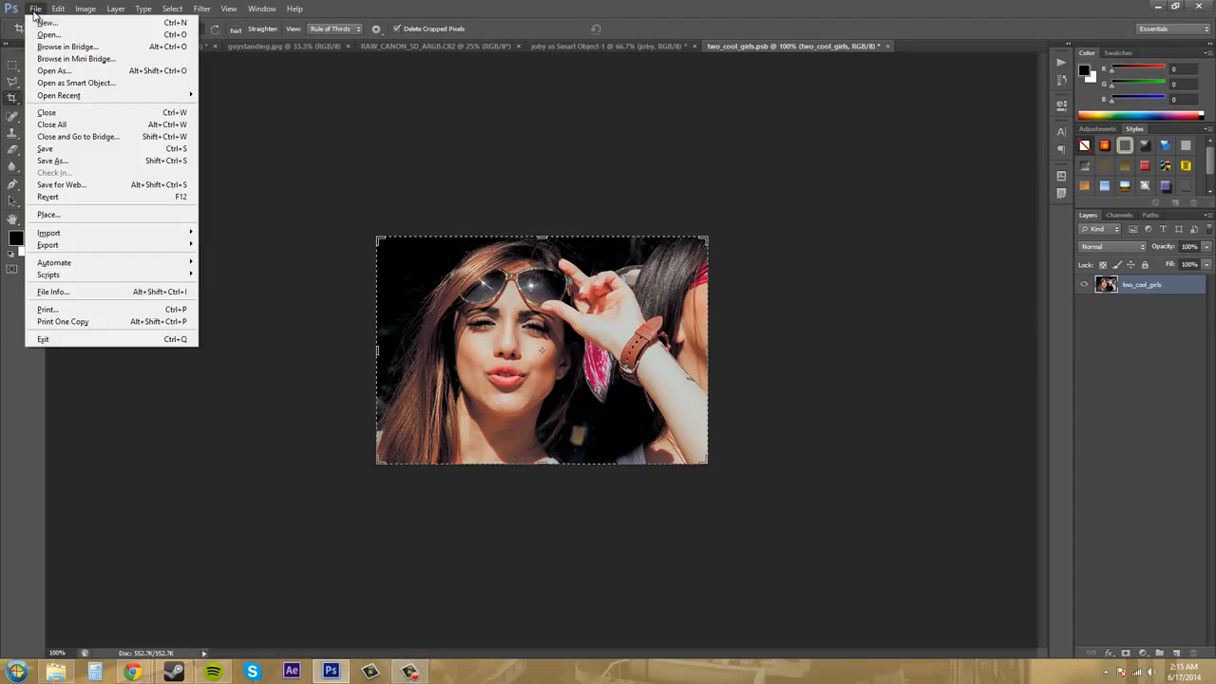
{"action": "left_click", "coordinate": [50, 149]}
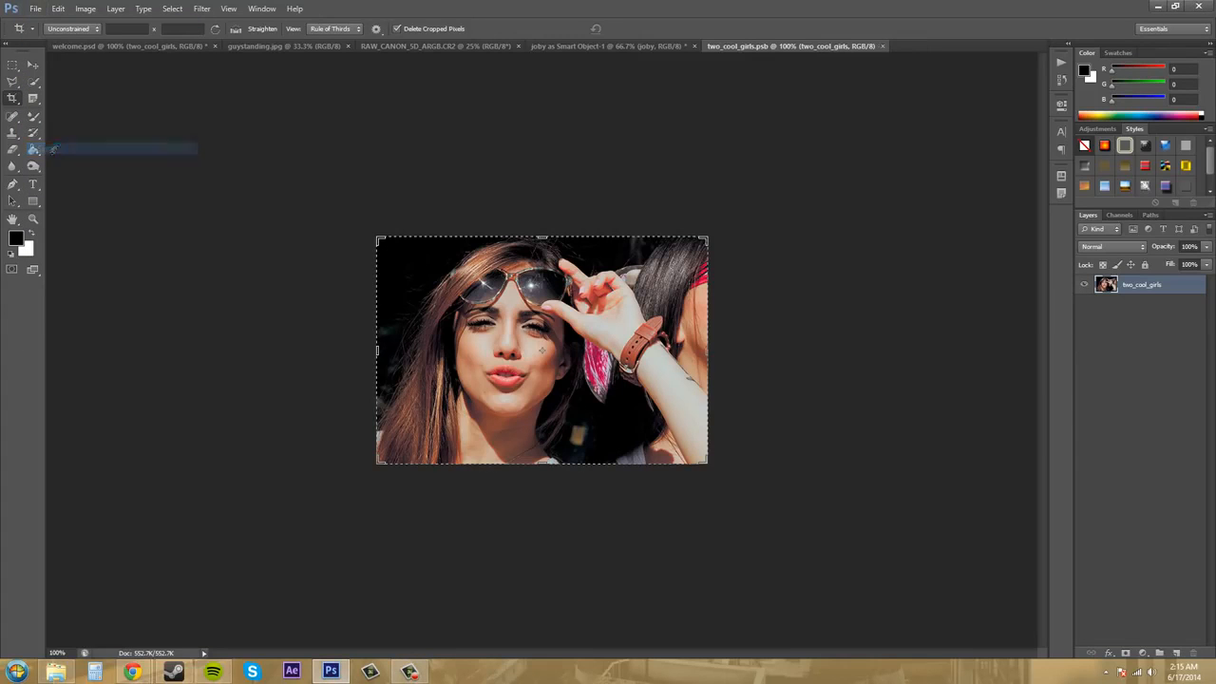
{"action": "left_click", "coordinate": [116, 47]}
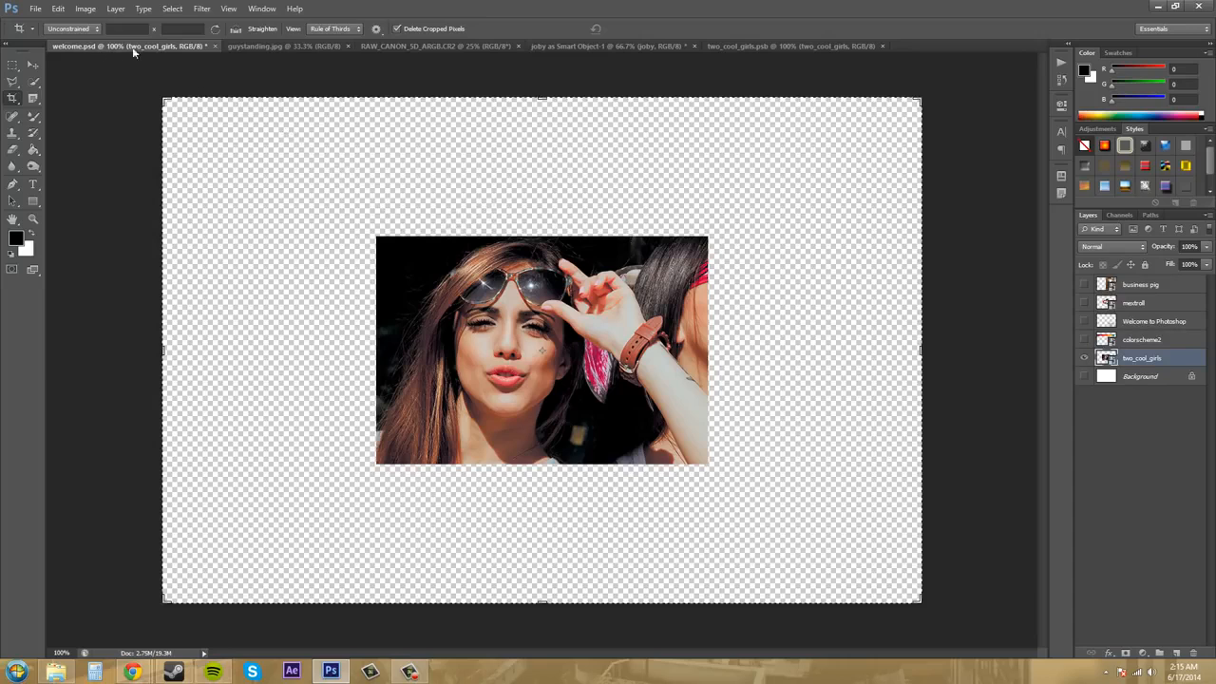
Step: Close guystanding.jpg, RAW_CANON_5D_ARGB.CR2 and the joby Smart Object document without saving changes
{"action": "left_click", "coordinate": [753, 50]}
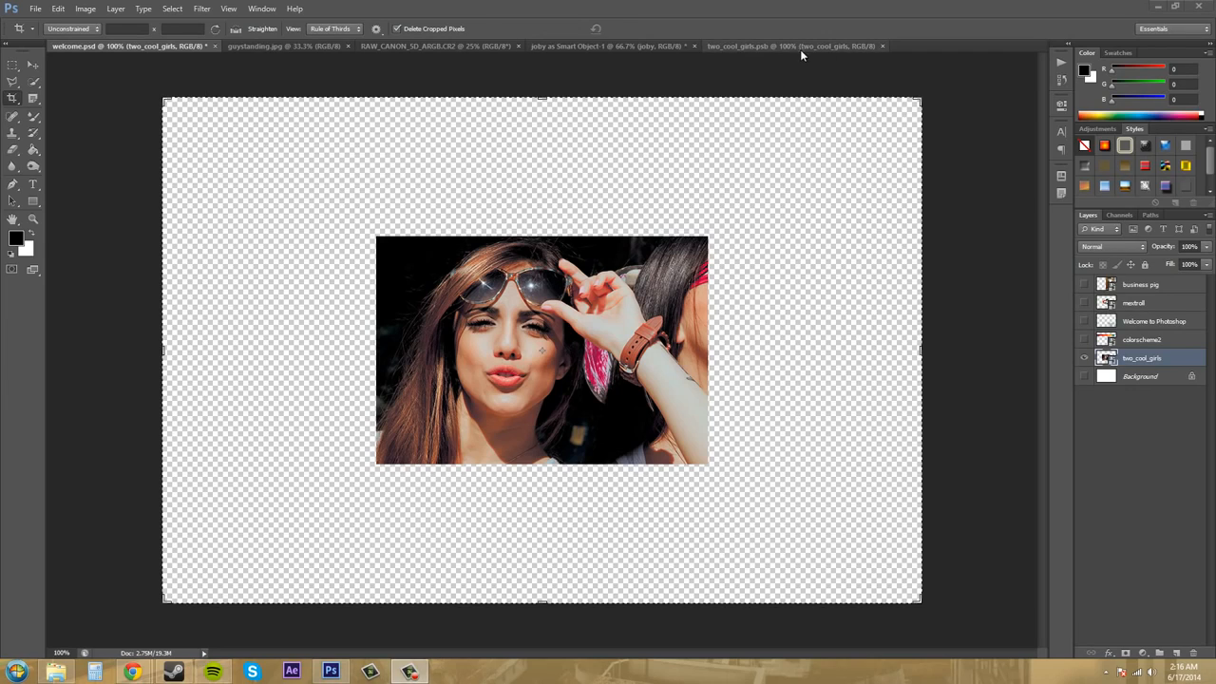
{"action": "left_click", "coordinate": [348, 46]}
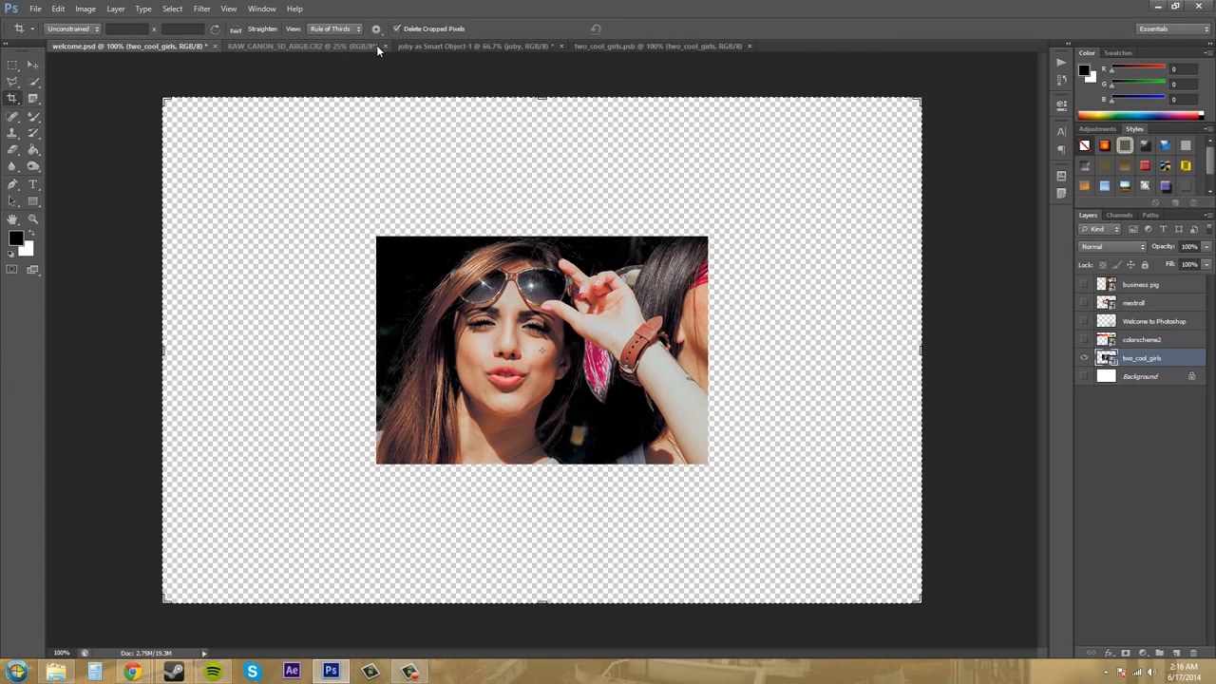
{"action": "left_click", "coordinate": [384, 45]}
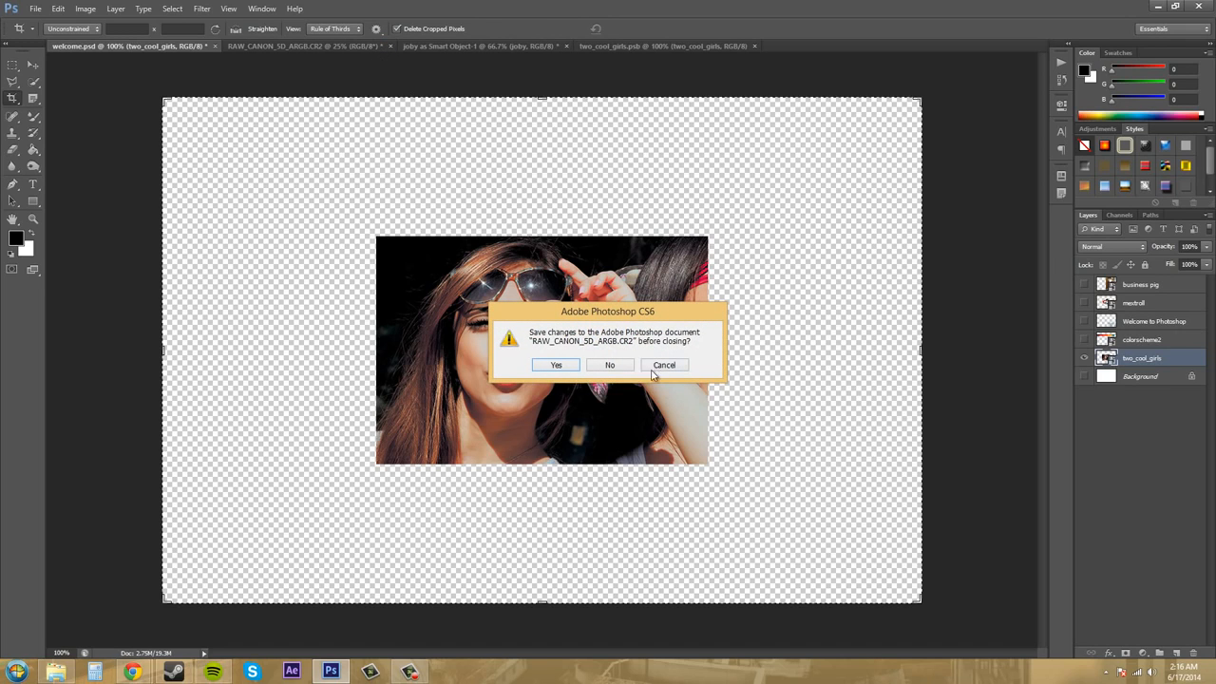
{"action": "left_click", "coordinate": [610, 364]}
{"action": "left_click", "coordinate": [319, 45]}
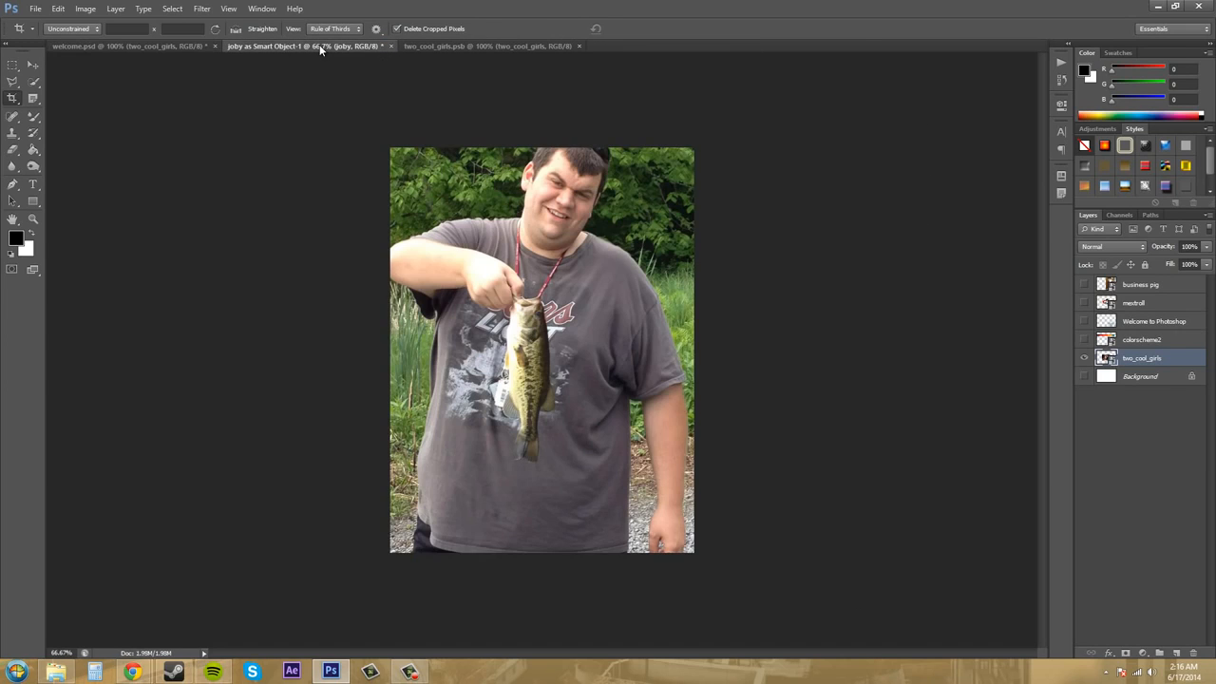
{"action": "left_click", "coordinate": [390, 45]}
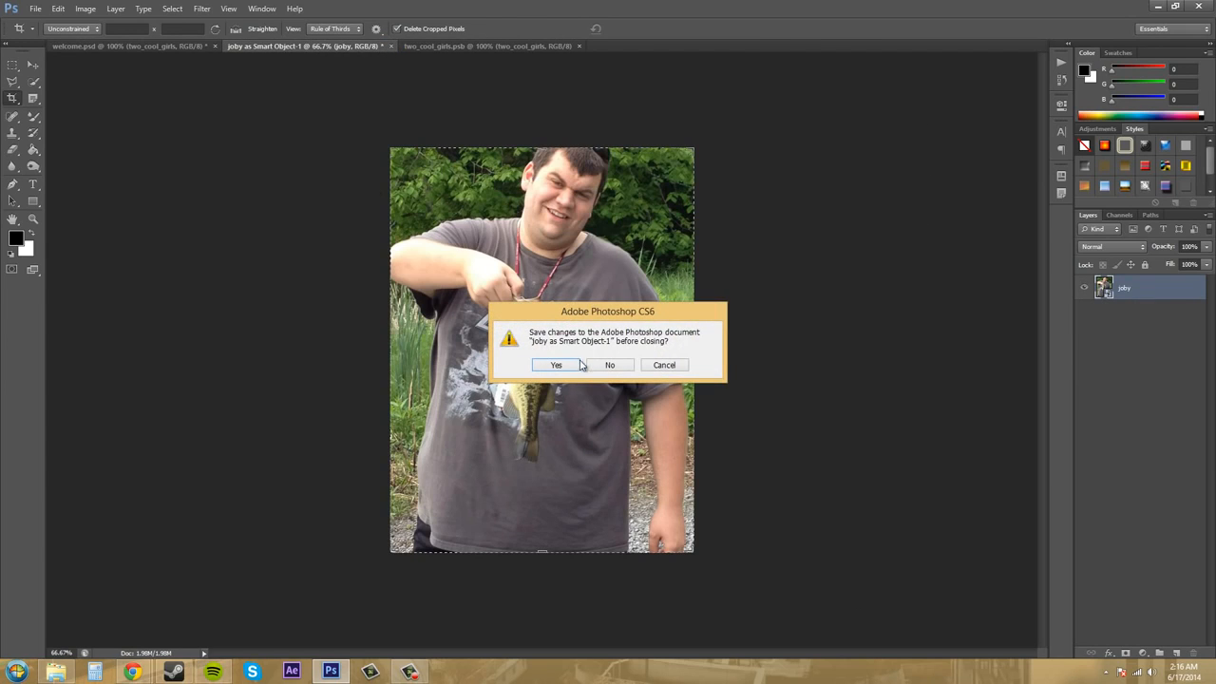
{"action": "left_click", "coordinate": [611, 364]}
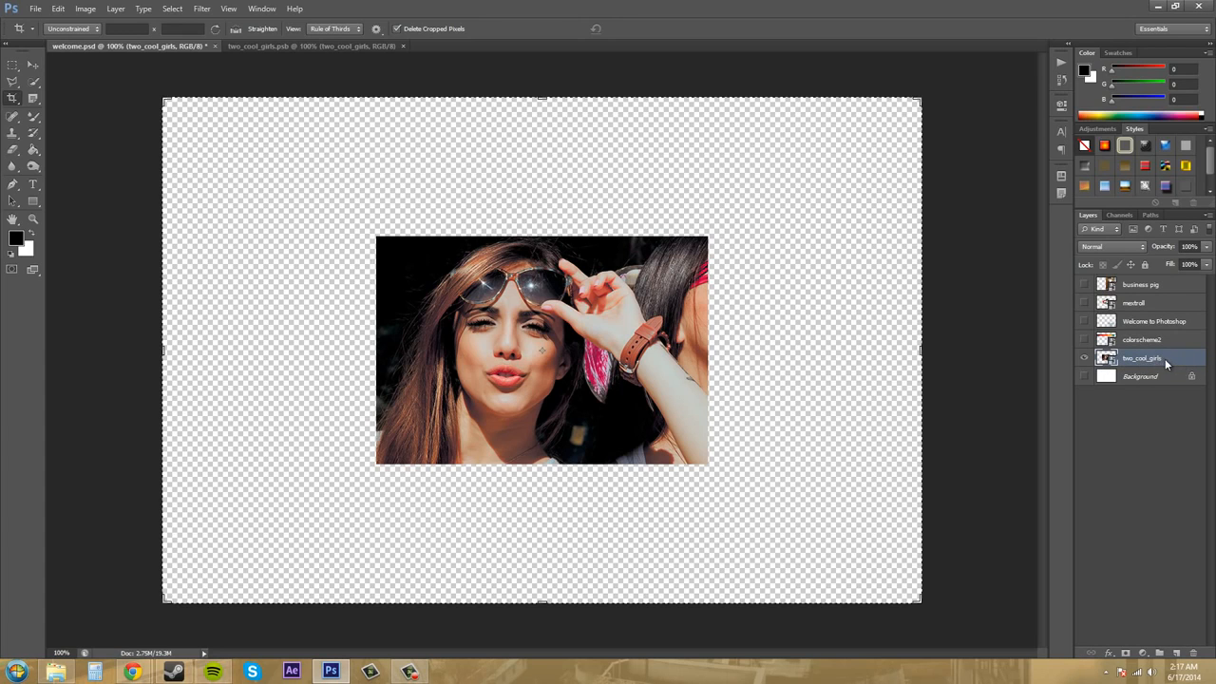
Step: Rasterize the two_cool_girls Smart Object layer in welcome.psd
{"action": "right_click", "coordinate": [1170, 365]}
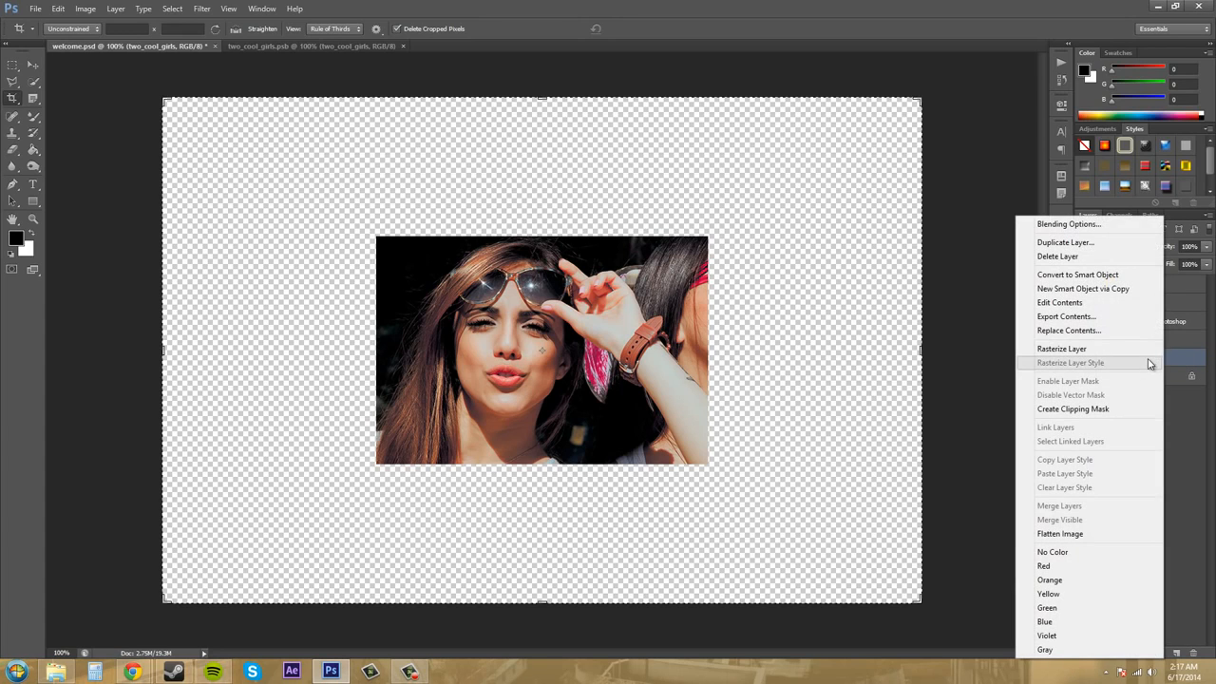
{"action": "left_click", "coordinate": [1067, 350]}
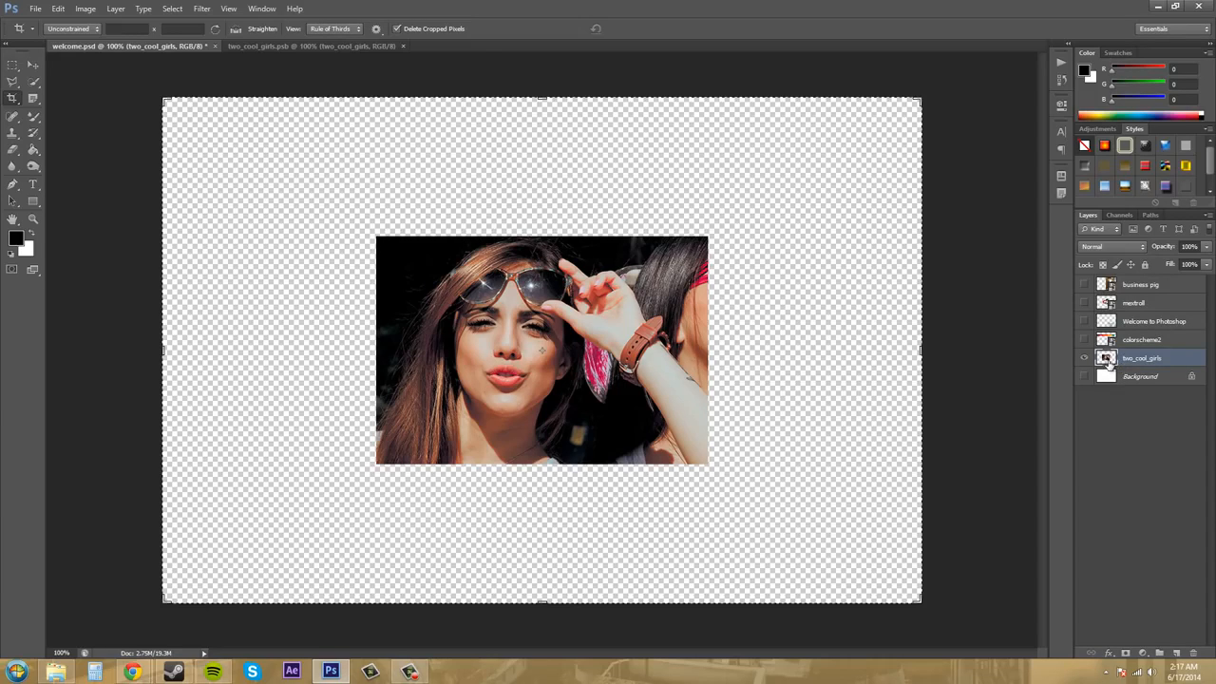
Step: Hide the two_cool_girls layer, and select and show the colorscheme2 Smart Object layer
{"action": "left_click", "coordinate": [1156, 340]}
{"action": "left_click", "coordinate": [1085, 358]}
{"action": "left_click", "coordinate": [1084, 340]}
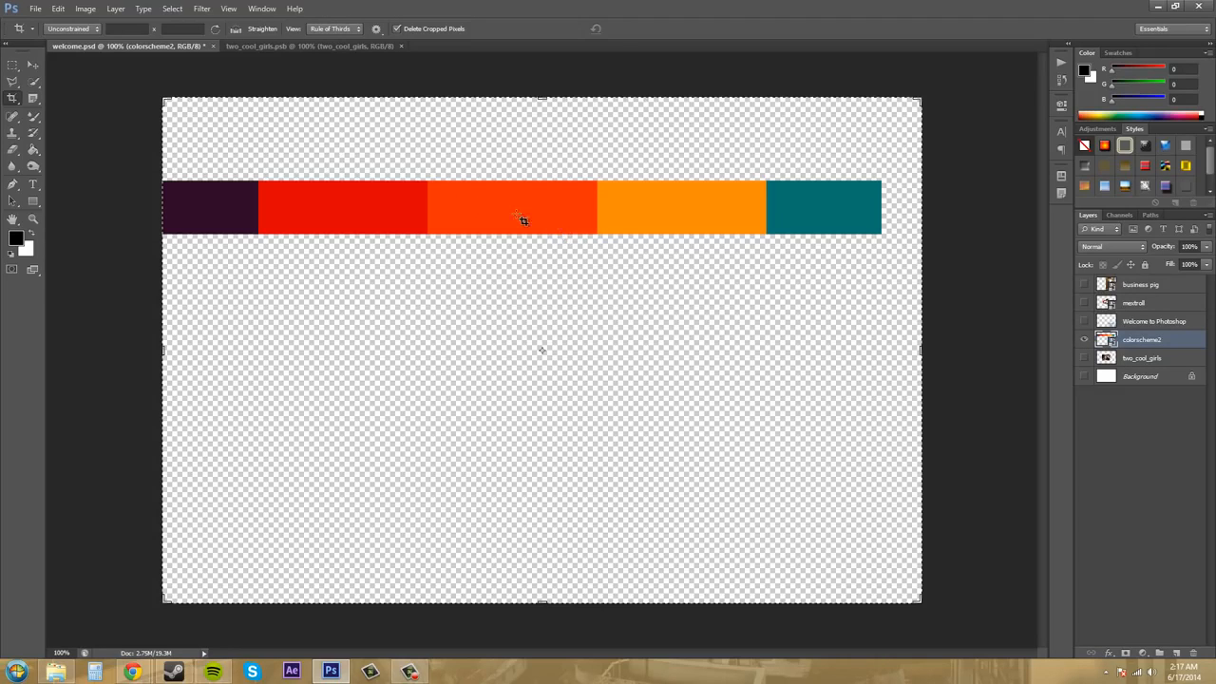
Step: Try to darken the red swatch of colorscheme2 with the Burn tool, declining to rasterize the Smart Object
{"action": "left_click", "coordinate": [33, 63]}
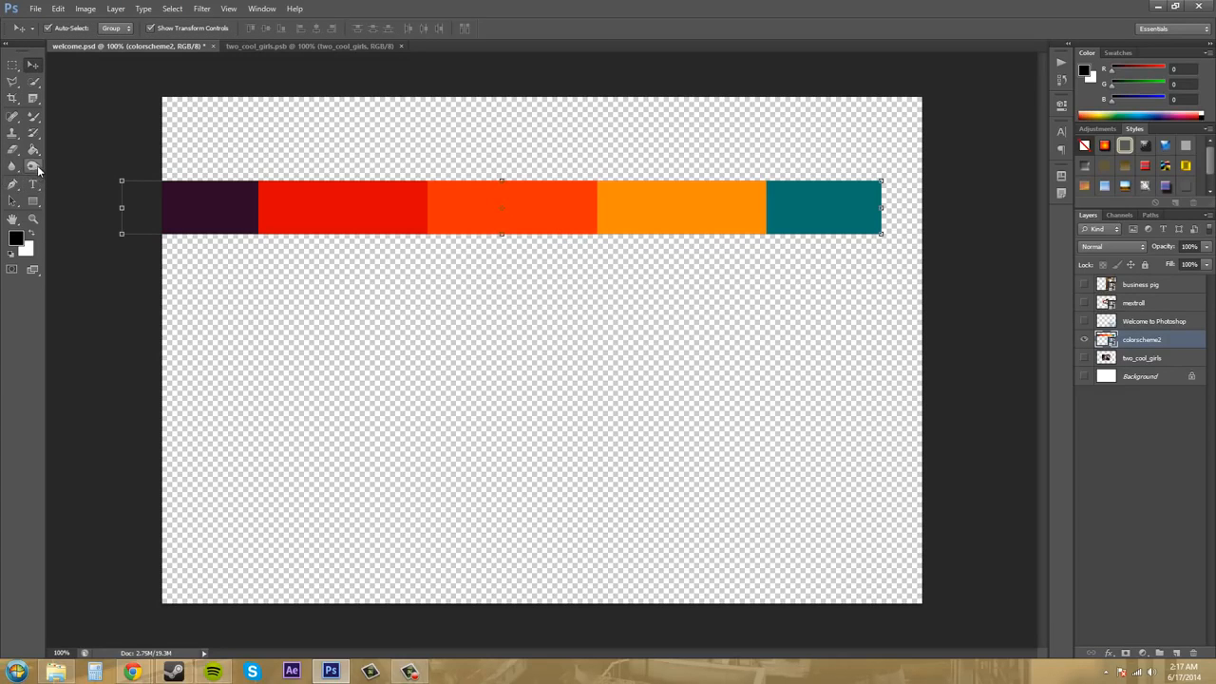
{"action": "left_click", "coordinate": [36, 168]}
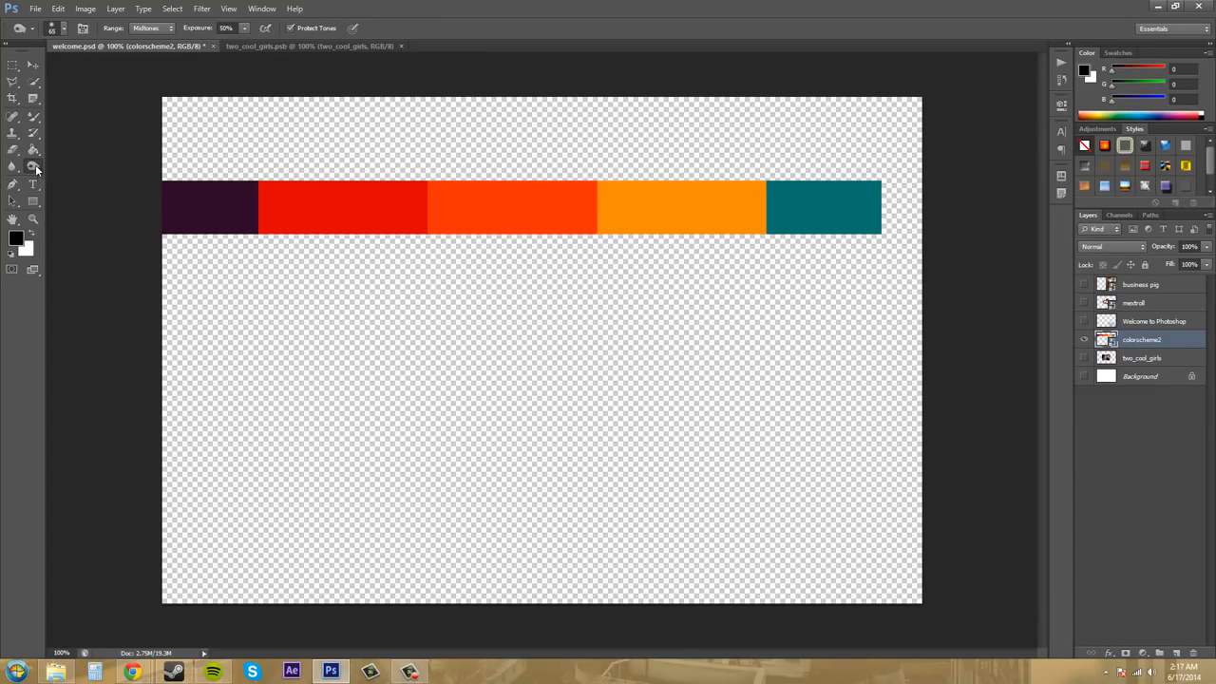
{"action": "right_click", "coordinate": [36, 168]}
{"action": "left_click", "coordinate": [68, 177]}
{"action": "left_click", "coordinate": [270, 216]}
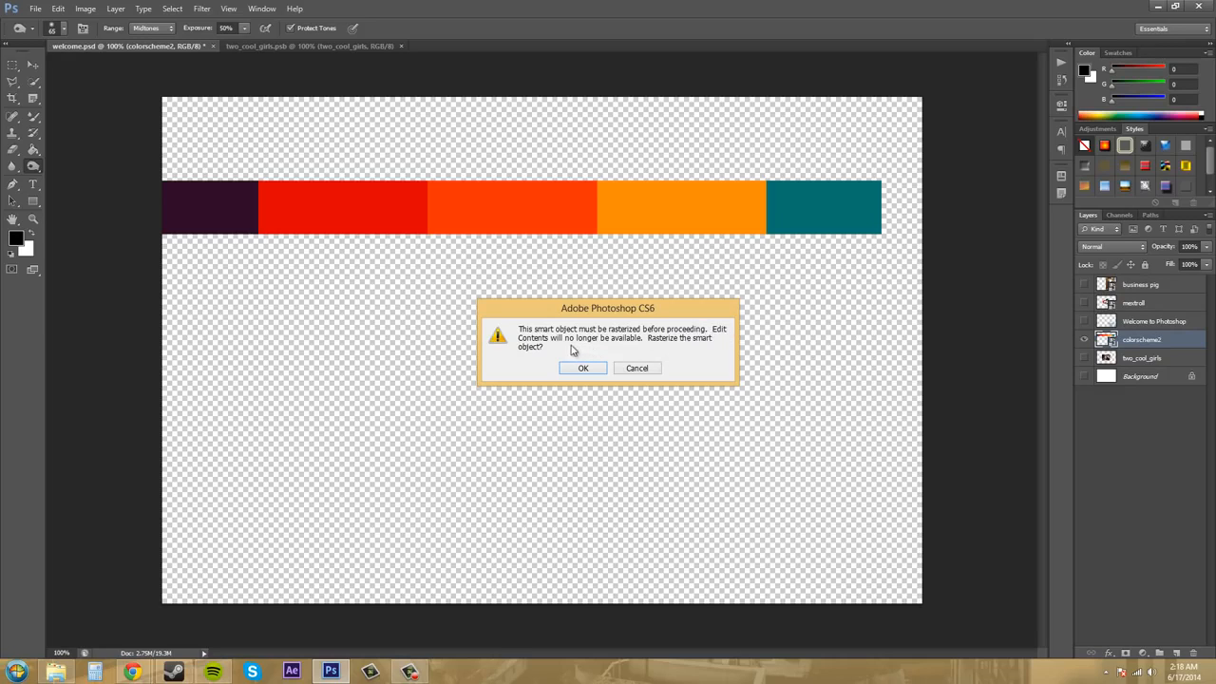
{"action": "left_click", "coordinate": [642, 373]}
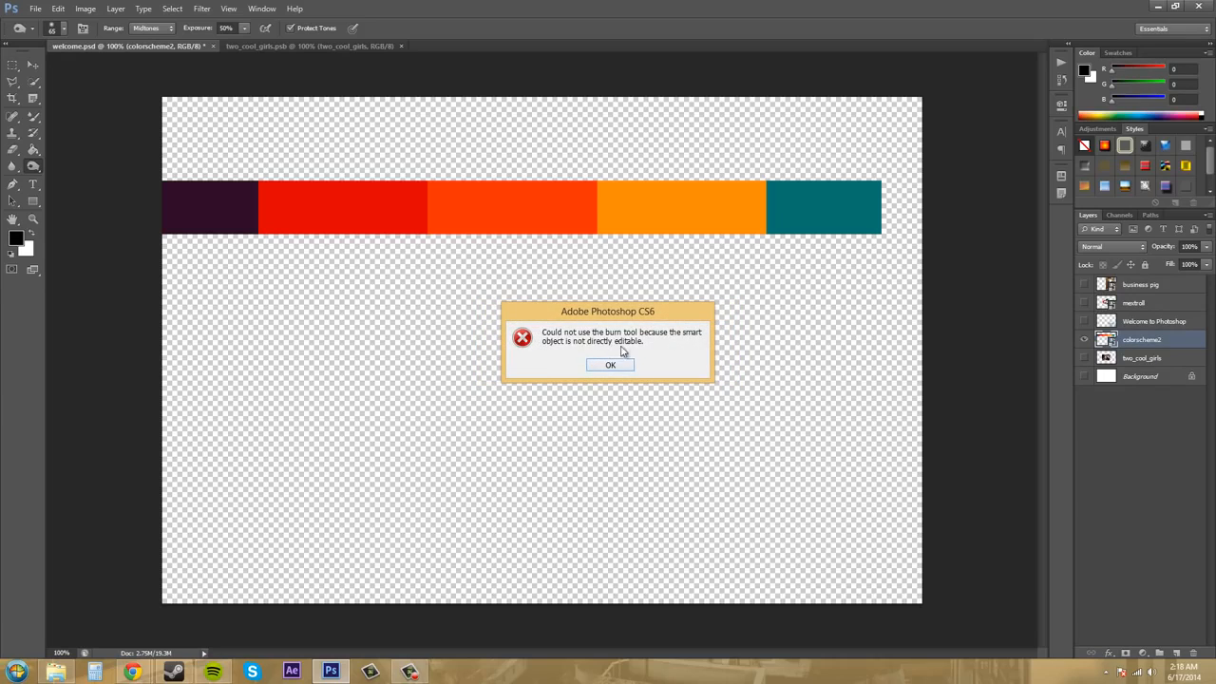
{"action": "left_click", "coordinate": [618, 366]}
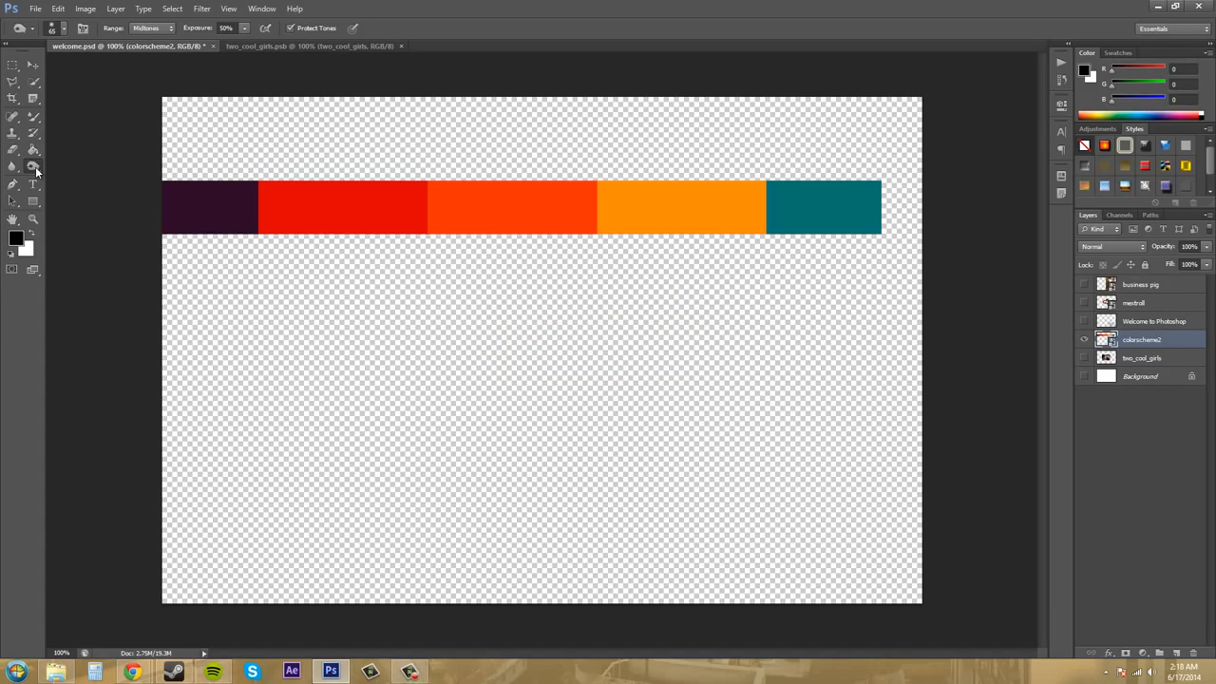
{"action": "left_click", "coordinate": [36, 169]}
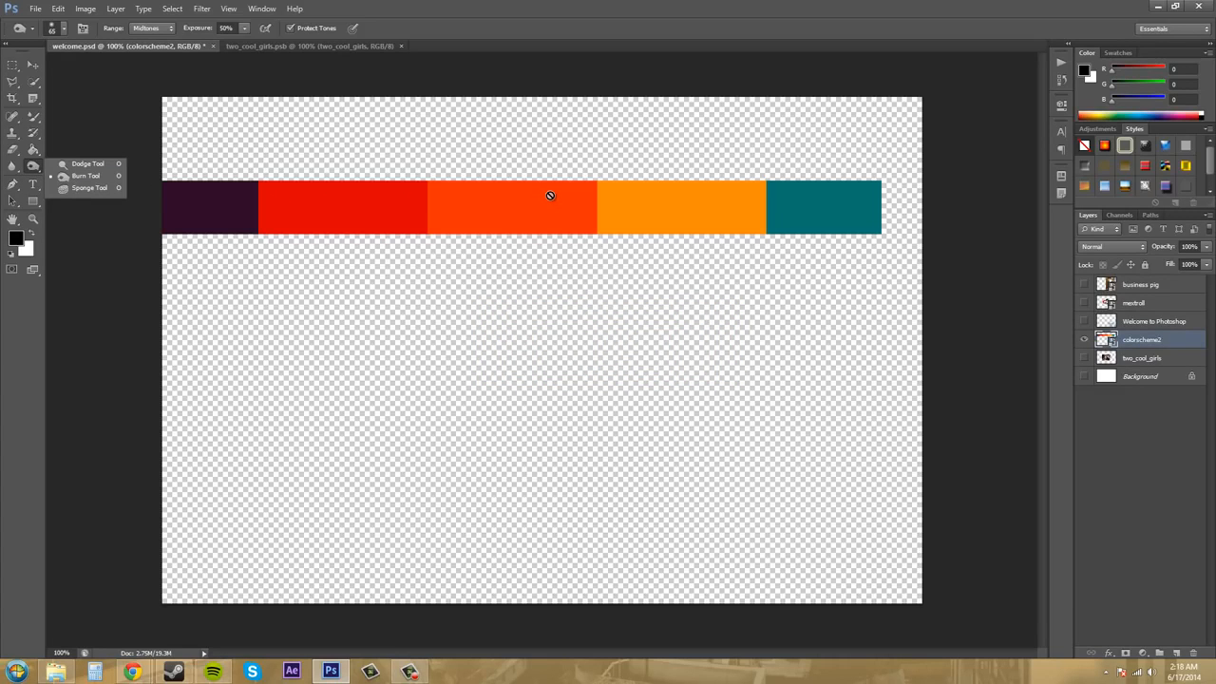